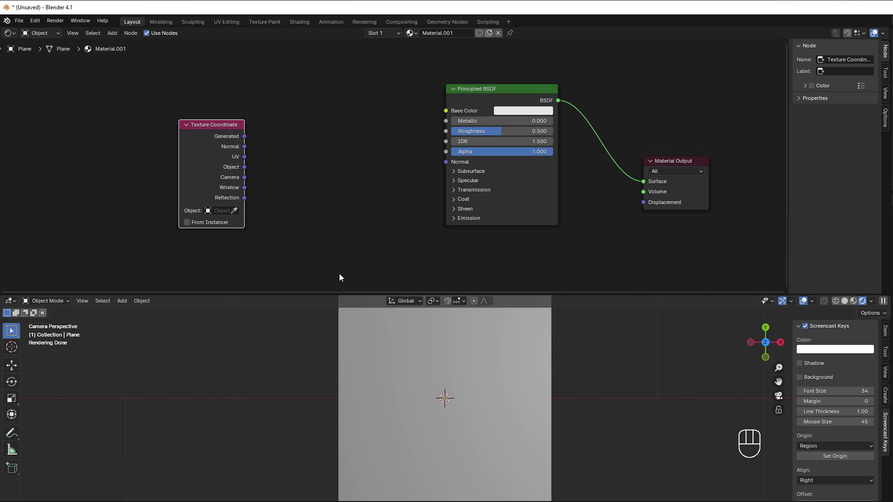
Step: Add a Color Ramp node between the Texture Coordinate and Principled BSDF nodes
scroll(339, 274, "up", 3)
middle_click_drag(324, 183, 352, 183)
key("shift+a")
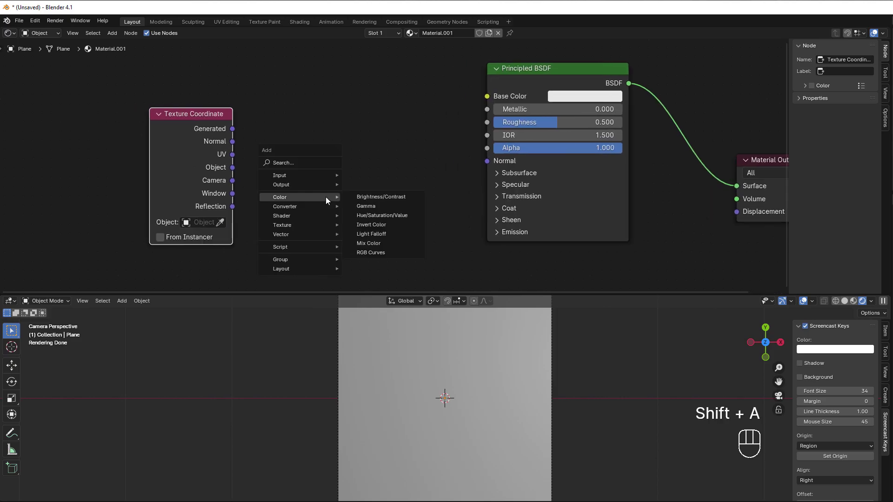
mouse_move(307, 209)
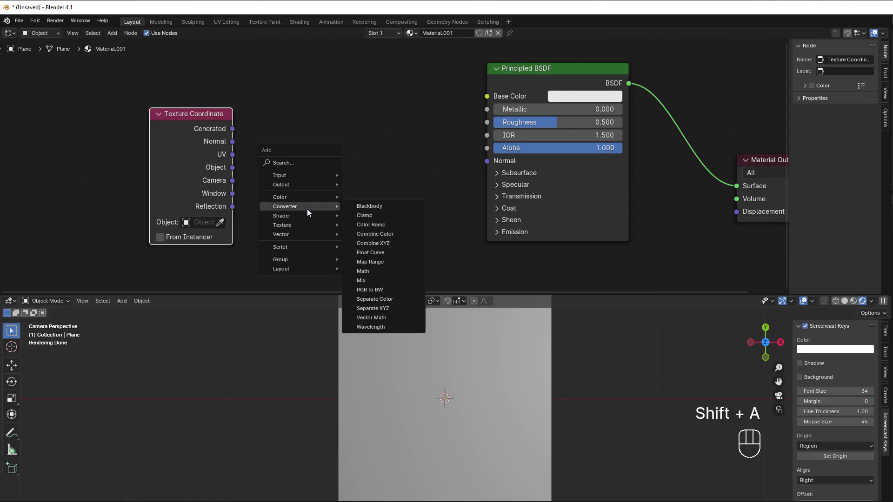
left_click(375, 225)
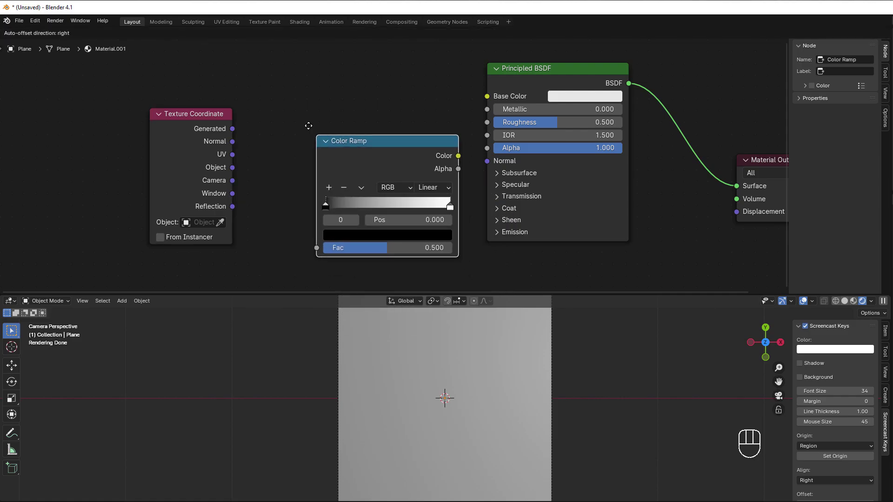
left_click(301, 115)
Step: Add a Separate XYZ node after Texture Coordinate, linking UV to its Vector input and its X output to the Color Ramp's Fac
left_click_drag(199, 158, 124, 156)
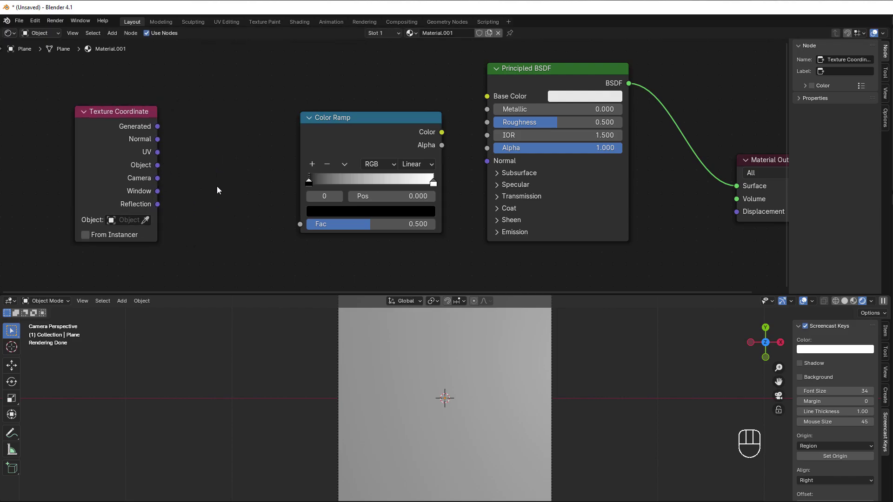
key("shift+a")
mouse_move(217, 186)
left_click(266, 289)
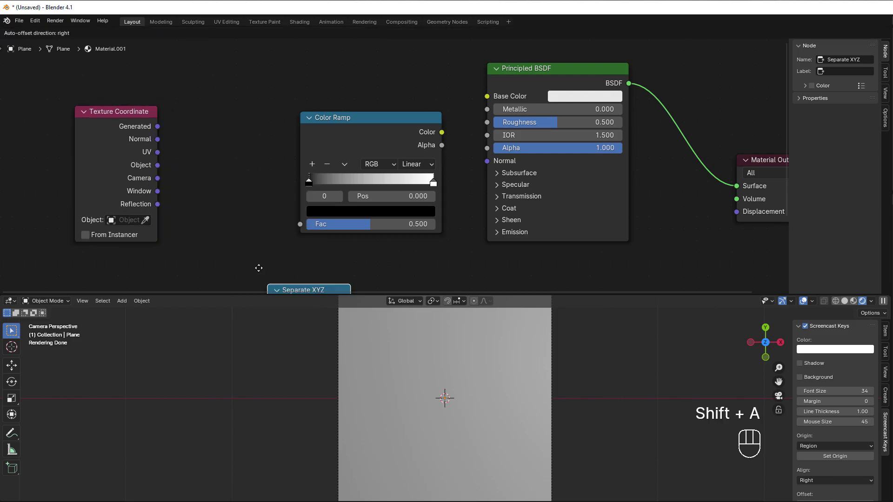
left_click(177, 96)
left_click_drag(158, 152, 192, 183)
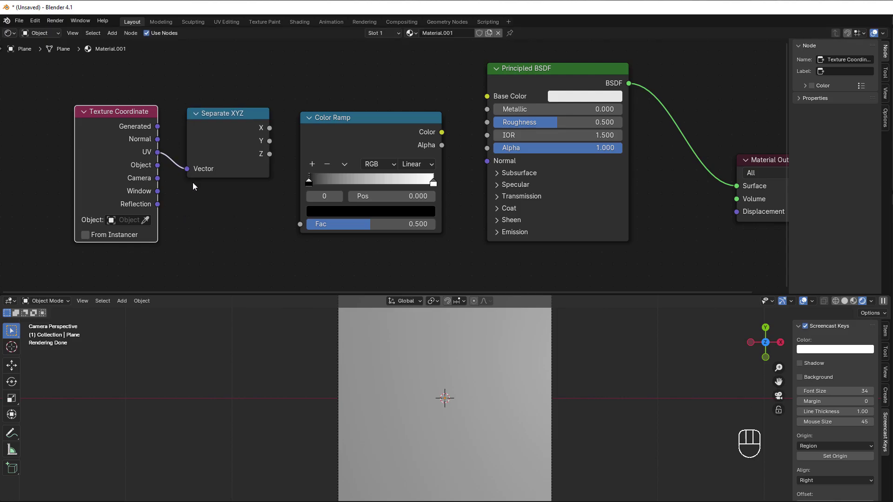
left_click_drag(273, 129, 321, 221)
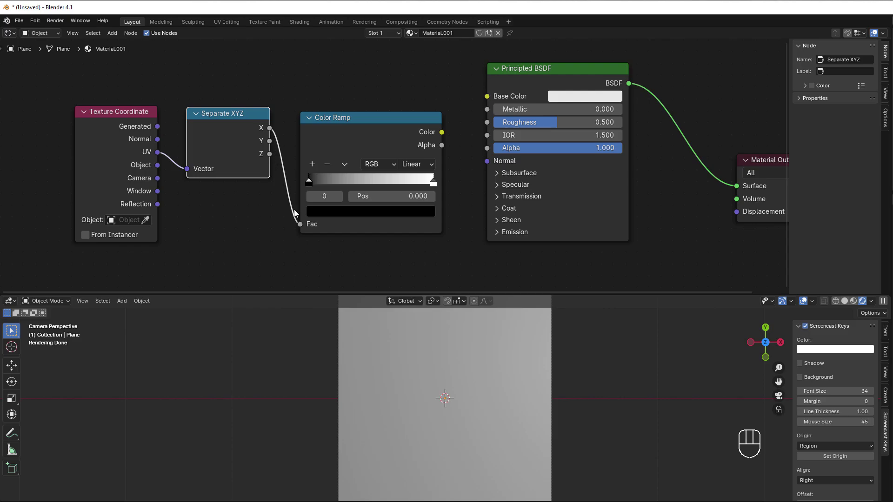
left_click_drag(311, 157, 306, 113)
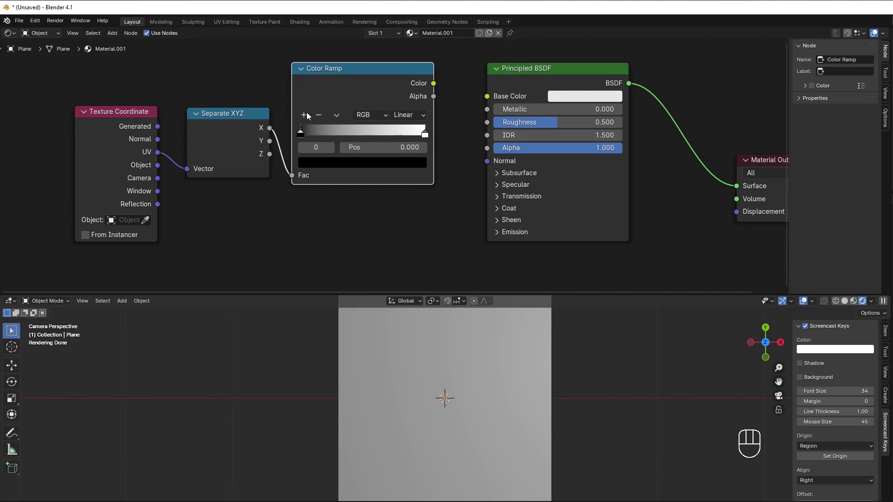
left_click_drag(219, 159, 211, 167)
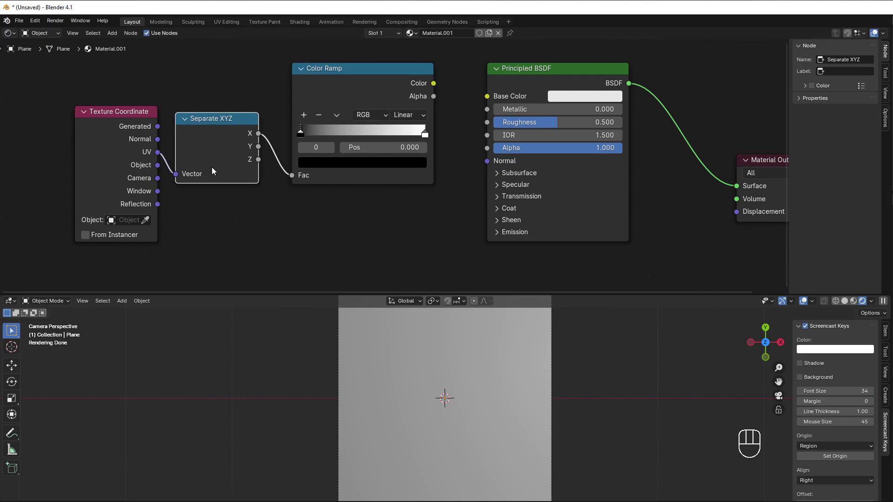
Step: Set the Color Ramp interpolation to Constant and move the white stop to about 0.382
left_click(405, 116)
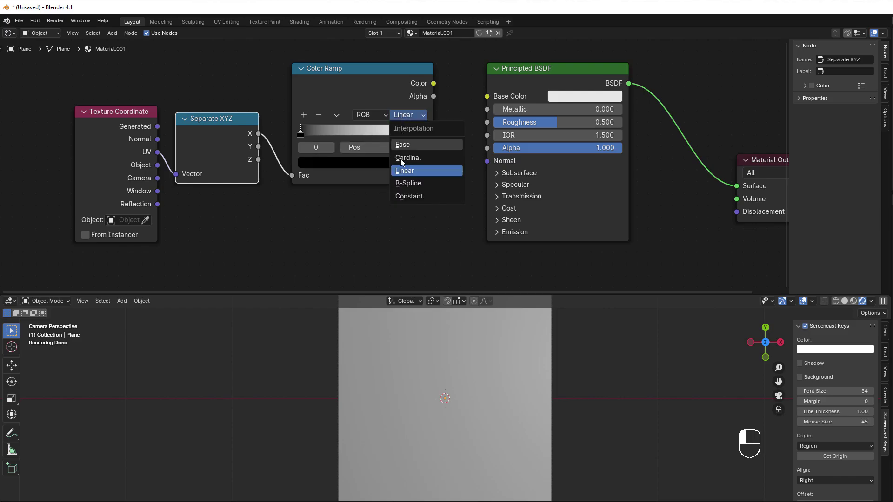
left_click(409, 196)
left_click(424, 134)
left_click_drag(424, 135, 348, 134)
Step: Spread the input nodes away from the shader and connect the Color Ramp's Color output to the Principled BSDF Base Color
scroll(364, 228, "down", 1)
left_click_drag(161, 149, 88, 149)
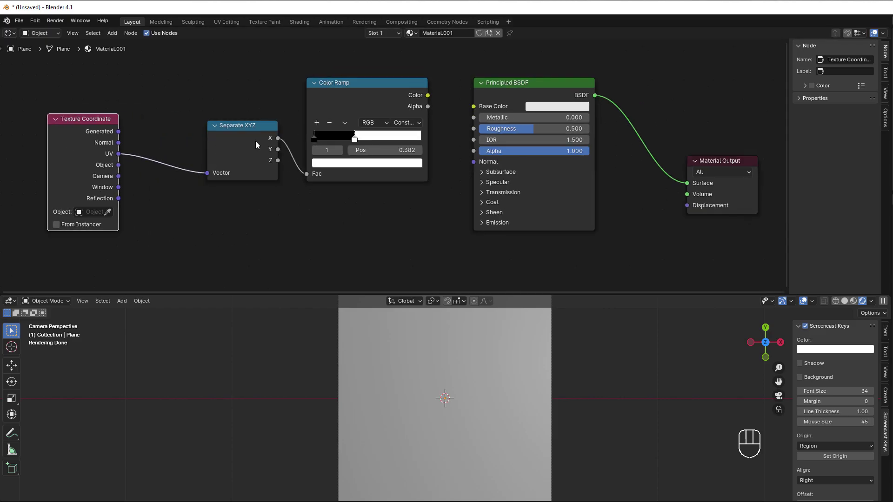
left_click_drag(255, 139, 201, 140)
left_click_drag(375, 97, 474, 107)
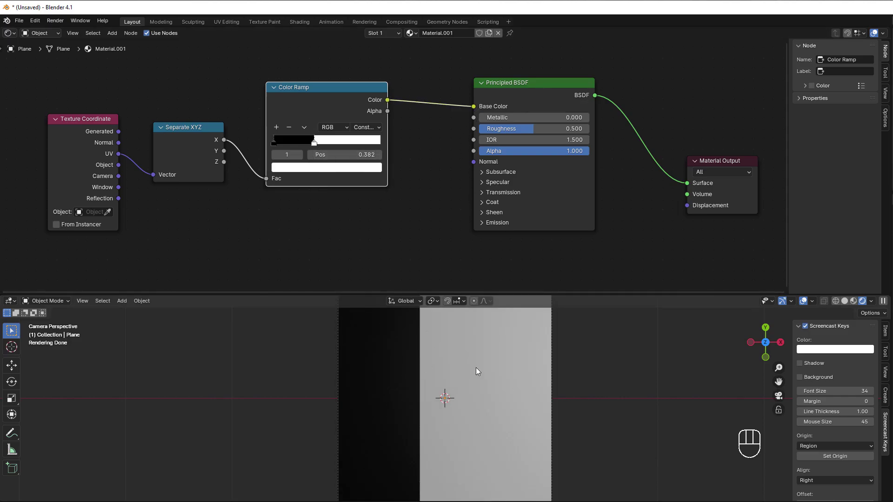
Step: Add two black stops to the color ramp at about 0.191 and 0.364, moving the white stop just past the ramp's middle
left_click(278, 127)
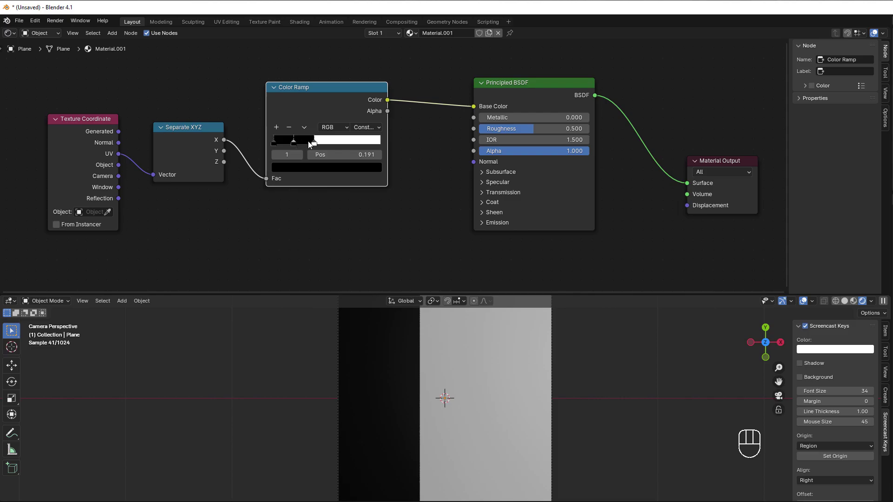
left_click_drag(308, 141, 329, 144)
left_click(276, 127)
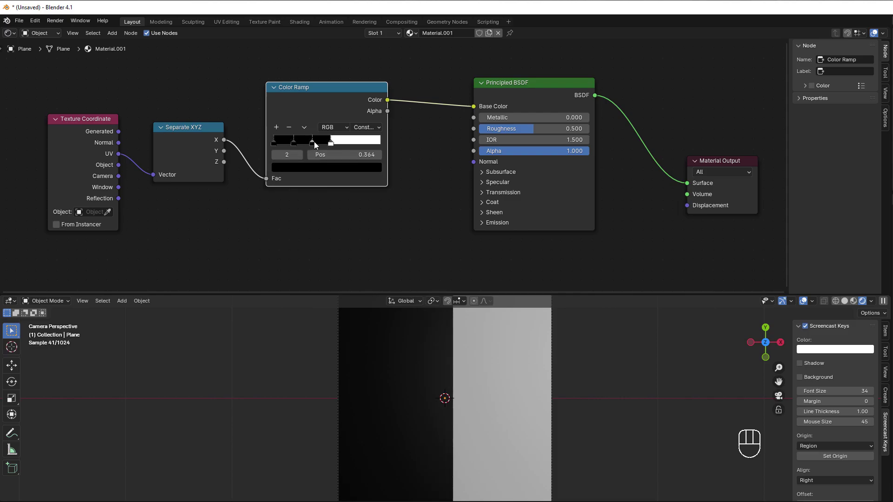
Step: Make the color ramp's second stop white and set its position to 0.2
scroll(355, 164, "up", 2)
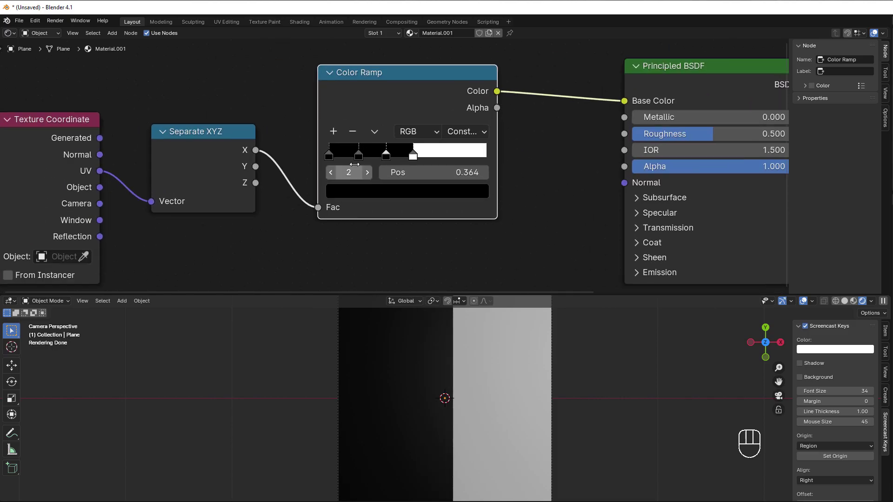
left_click(359, 155)
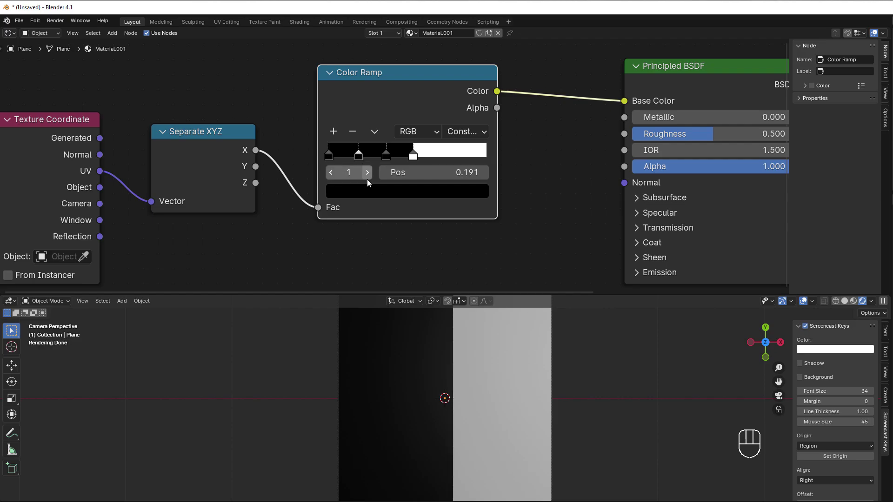
left_click(402, 191)
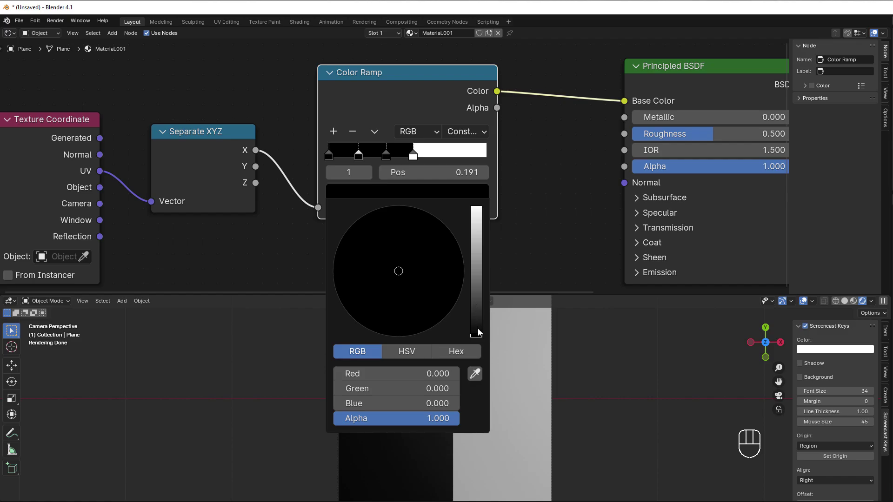
left_click_drag(477, 331, 477, 208)
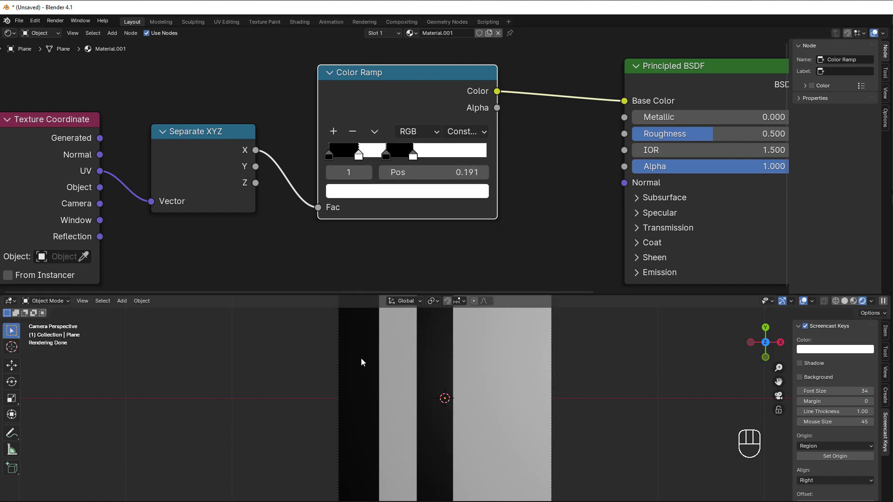
left_click(450, 173)
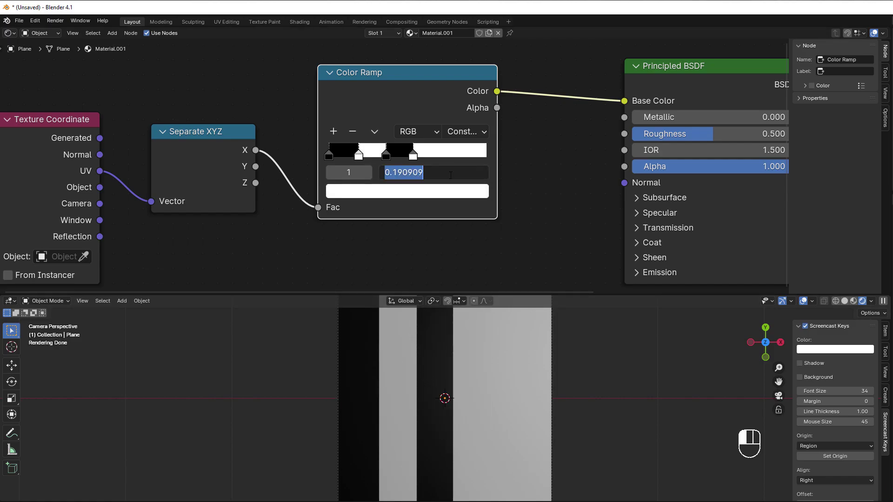
type("0.2")
key("Return")
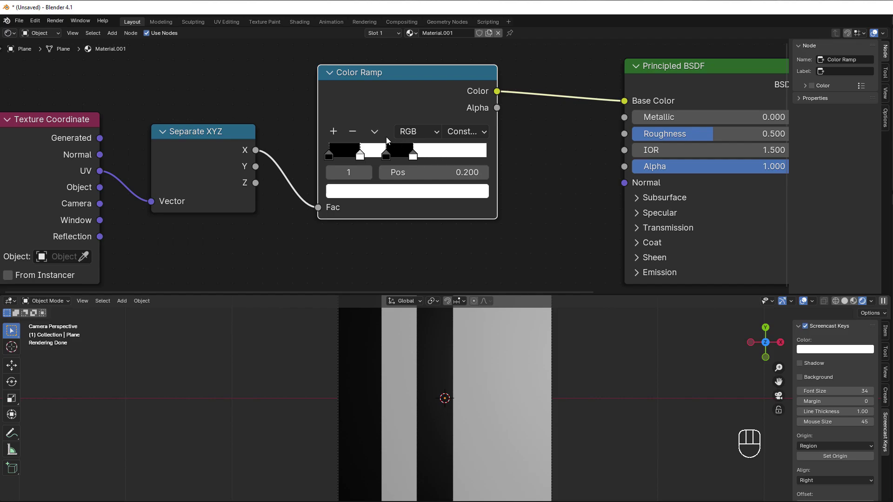
Step: Extend the alternating stripes with a black stop at about 0.682 and a white stop near the color ramp's end
left_click(333, 132)
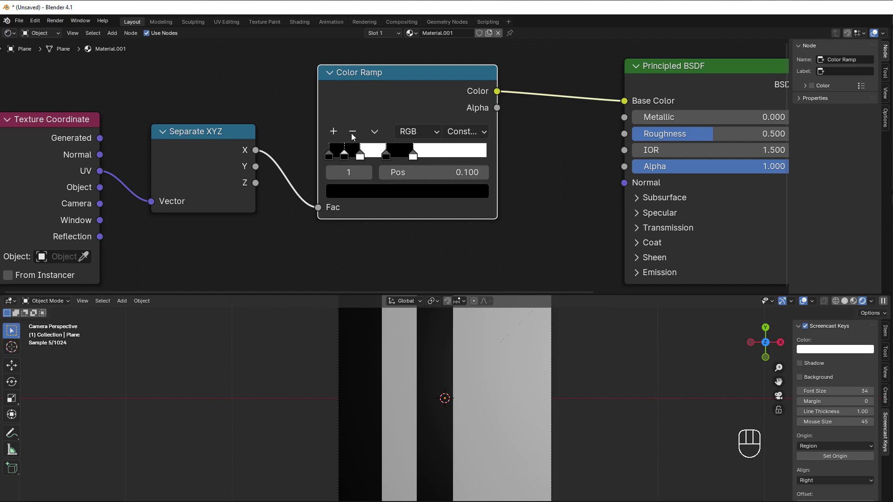
left_click_drag(357, 159, 439, 158)
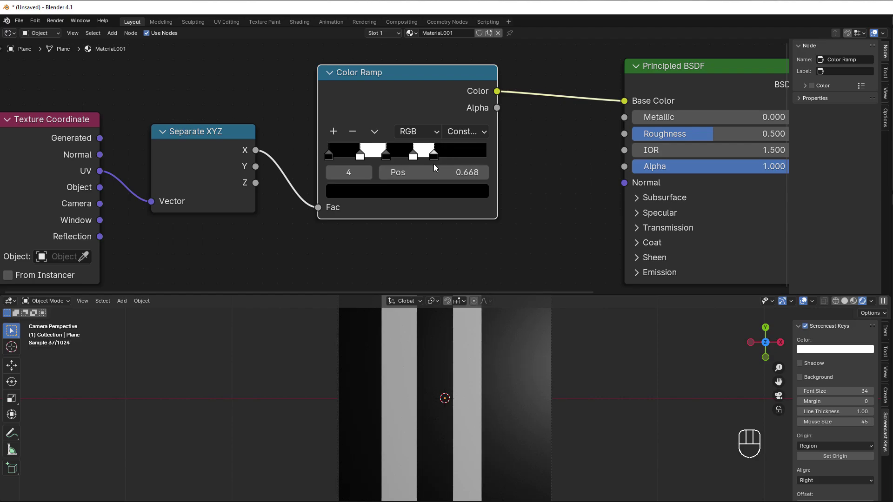
left_click(331, 132)
left_click_drag(417, 156, 439, 156)
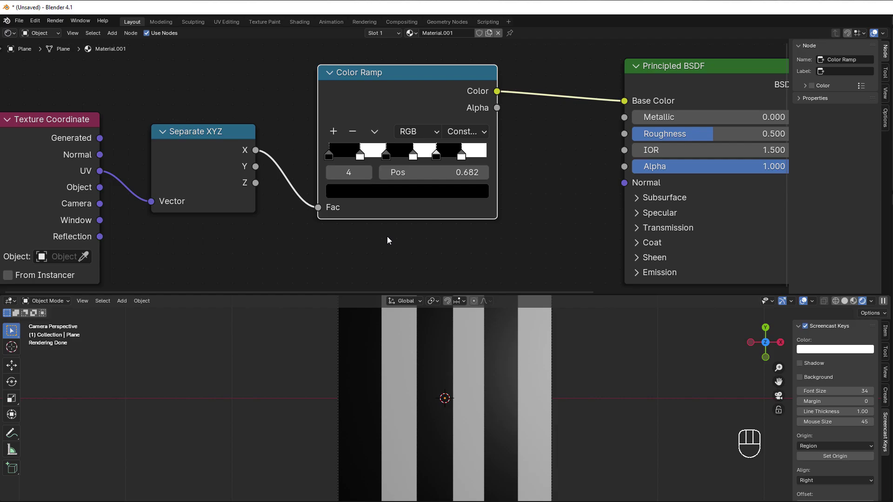
Step: Move the Texture Coordinate, Separate XYZ and Color Ramp nodes closer together to free space before the Principled BSDF
key("Home")
left_click_drag(117, 206, 81, 208)
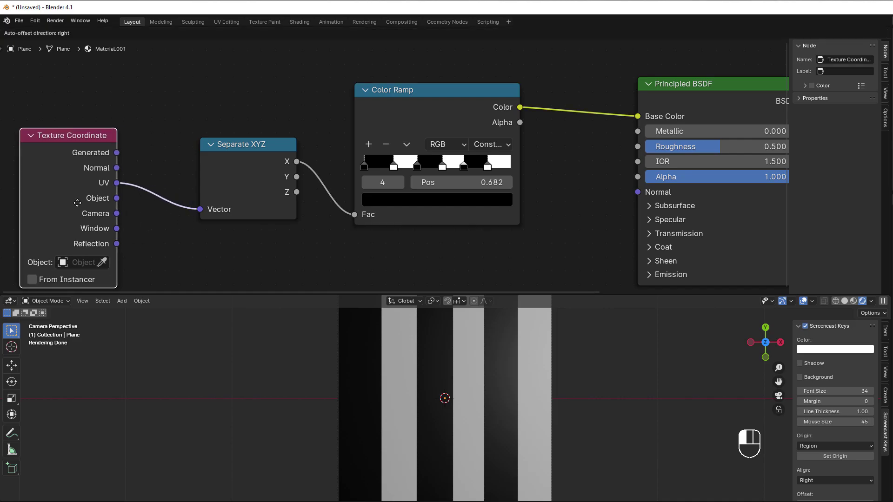
left_click_drag(247, 187, 185, 175)
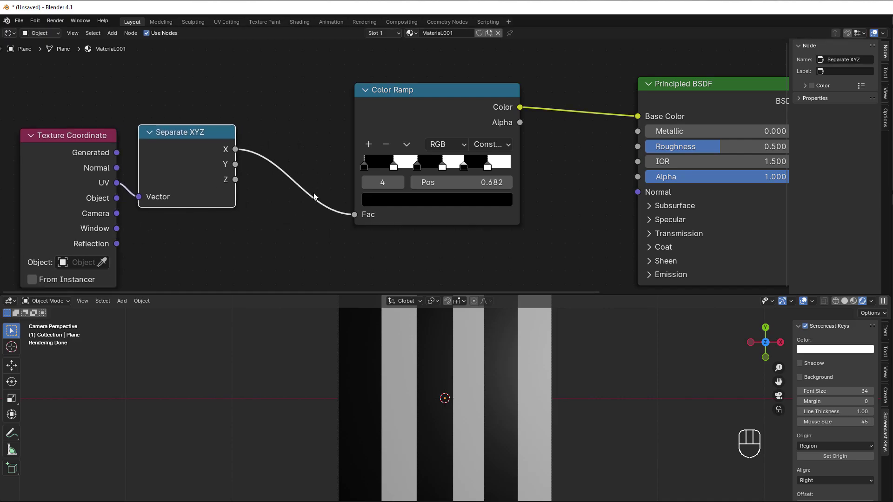
left_click(367, 134)
left_click_drag(403, 112, 304, 114)
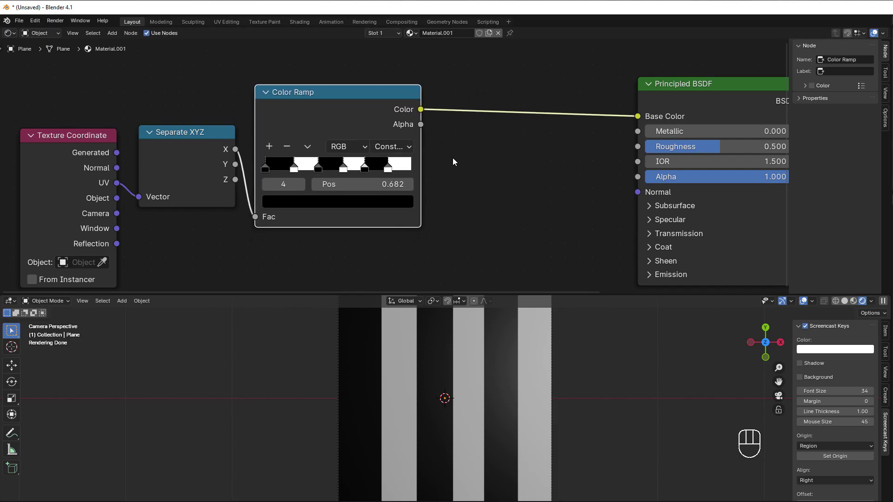
Step: Add a Separate Color node fed by the Color Ramp's Color output and connect its Red output to Base Color
scroll(453, 163, "up", 2)
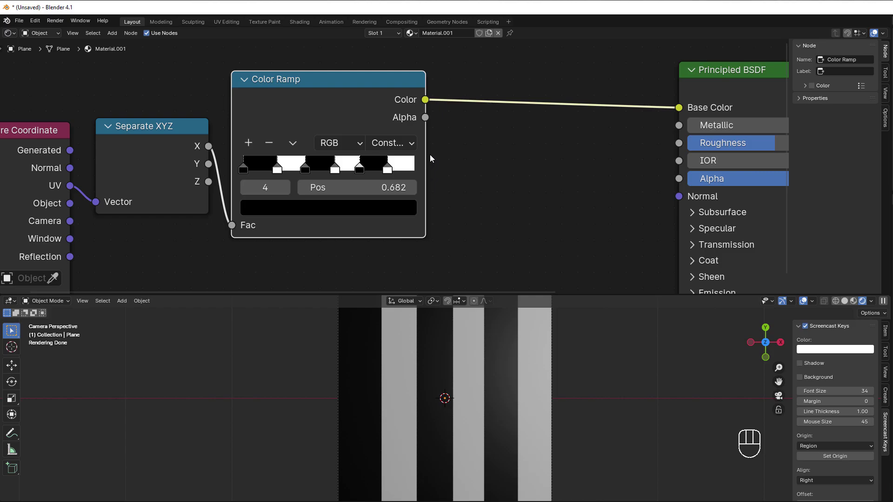
left_click_drag(425, 100, 462, 191)
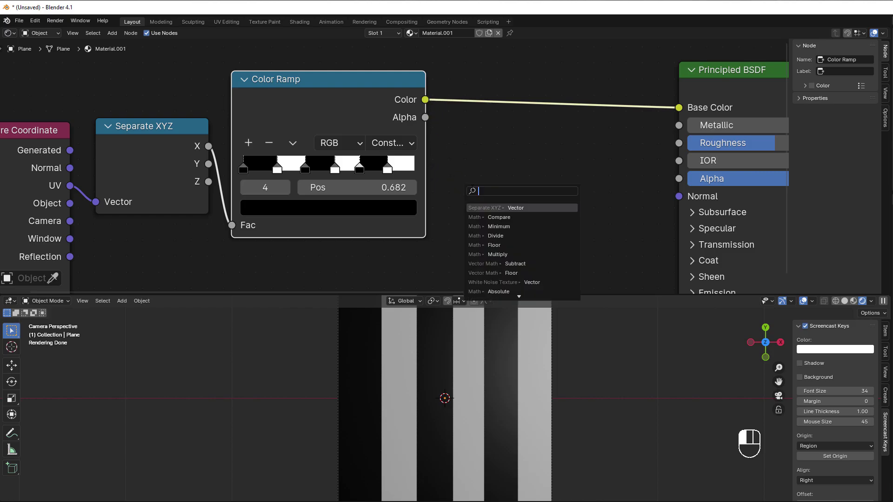
type("sepa")
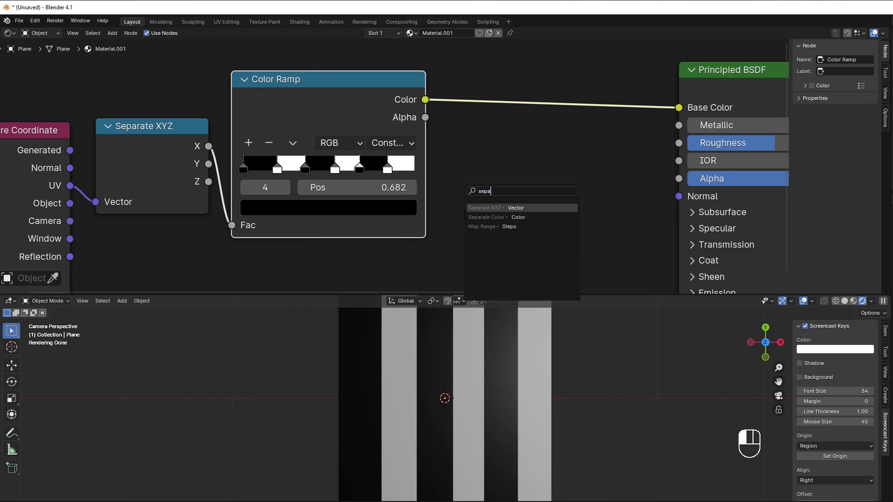
left_click(494, 217)
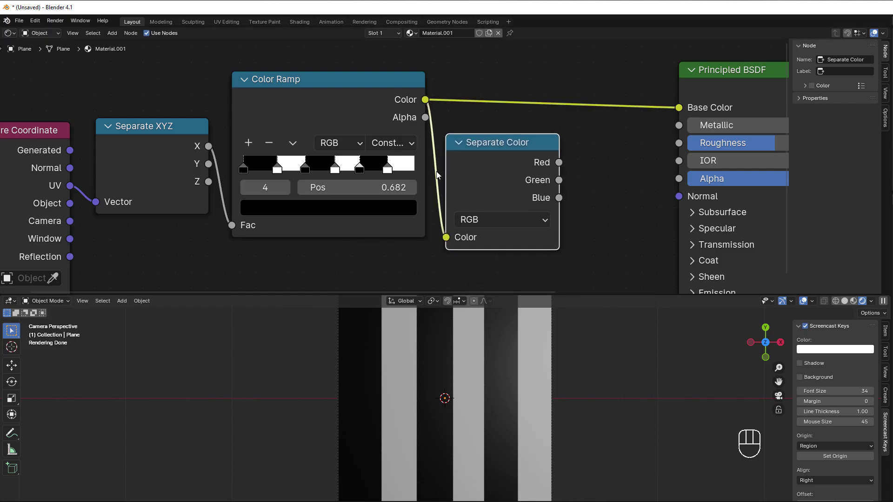
left_click_drag(558, 162, 677, 108)
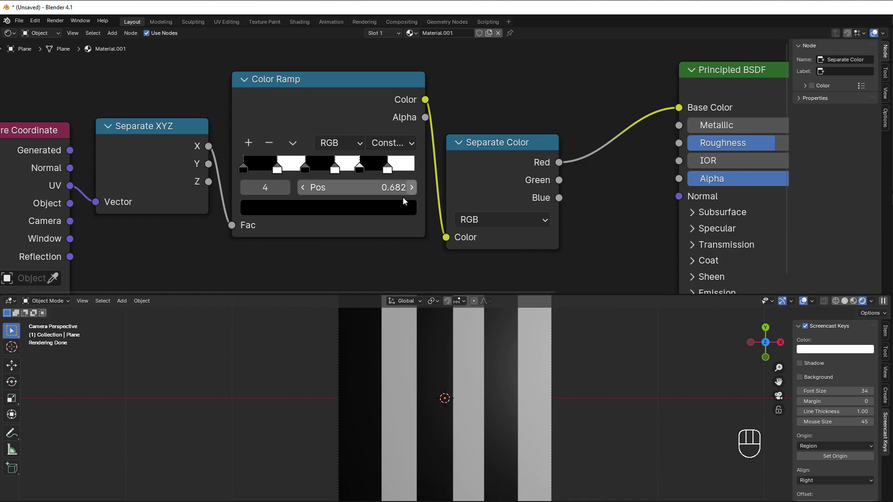
Step: Set the Red value of the color ramp stop at position 0.2 to 0.1
scroll(273, 202, "up", 2)
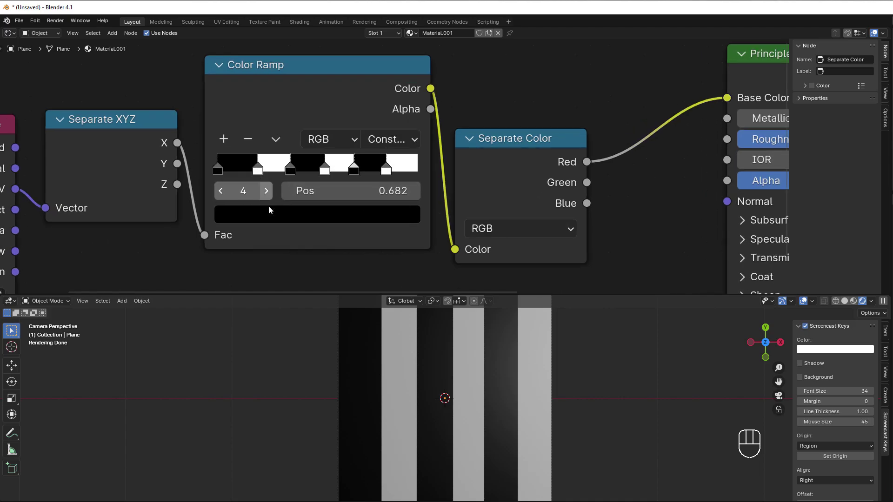
scroll(266, 223, "down", 1)
middle_click_drag(267, 223, 321, 199)
left_click_drag(326, 173, 328, 166)
left_click(327, 196)
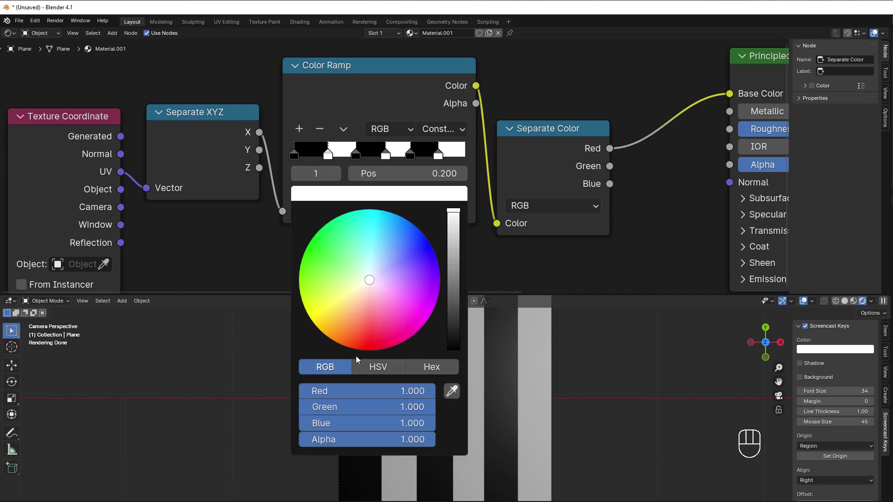
left_click(355, 391)
type("0.1")
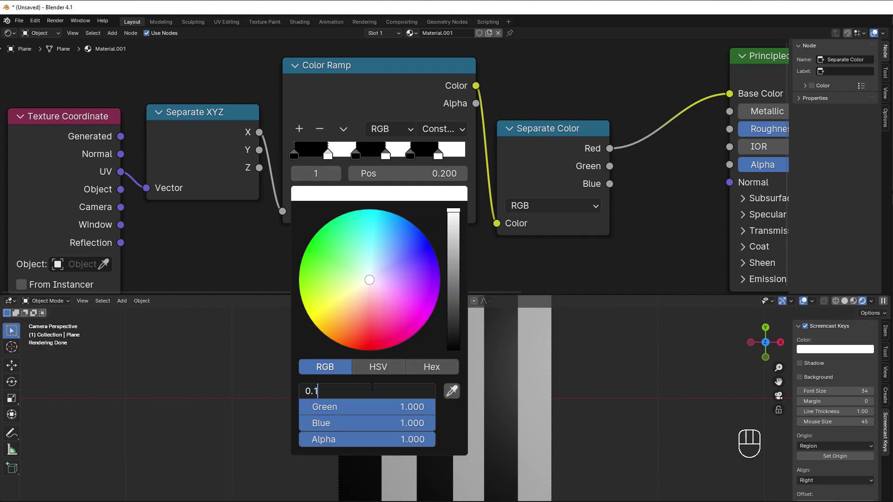
key("Return")
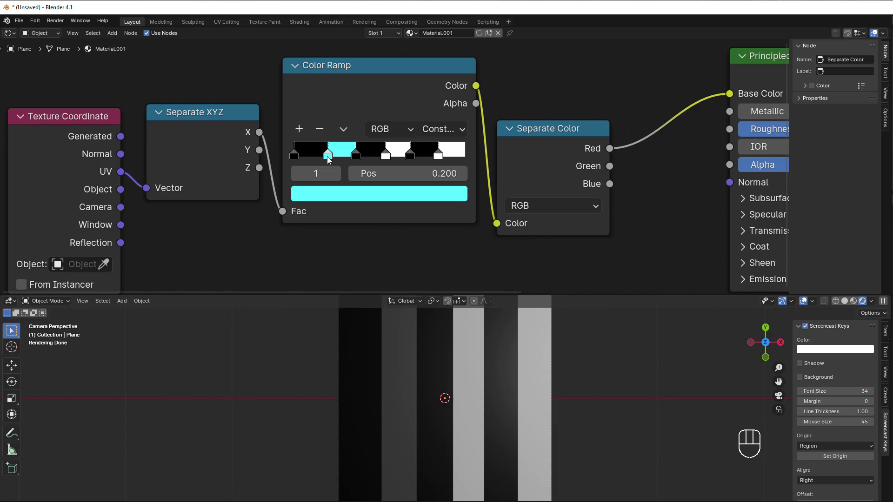
Step: Set the Red value of the color ramp stop at position 0.536 to 0.1
left_click(386, 157)
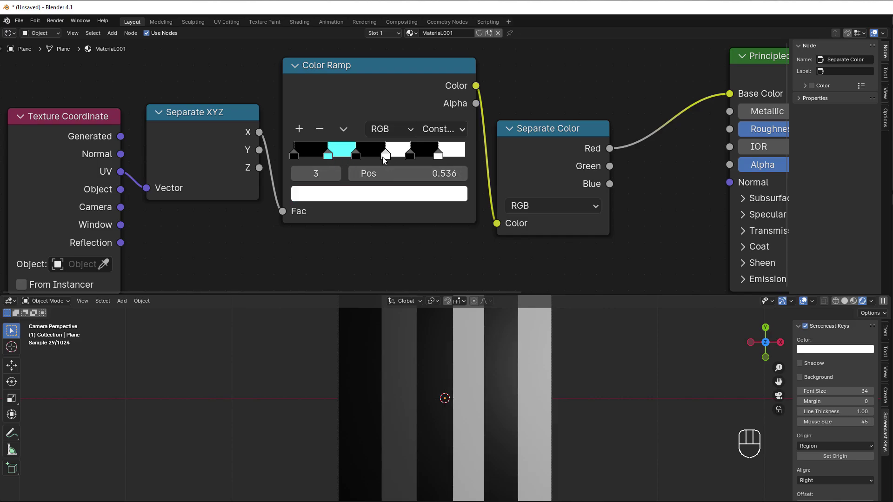
left_click(381, 197)
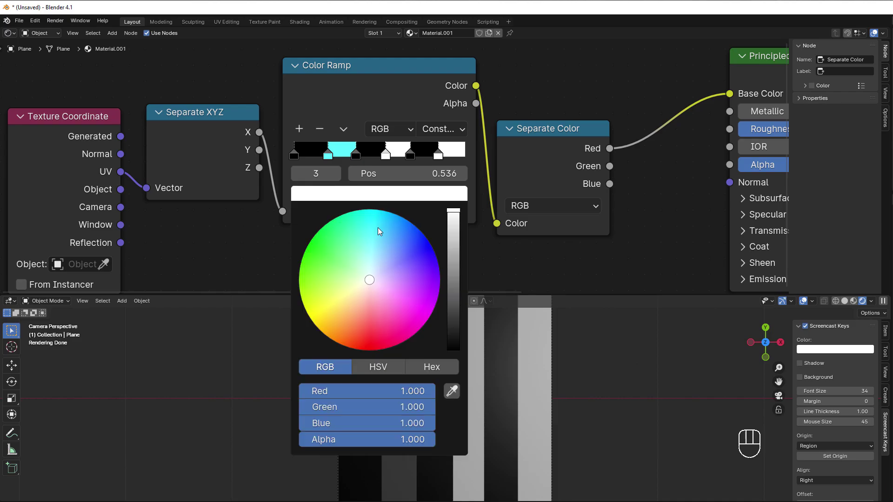
left_click(371, 390)
type("0.1")
key("Return")
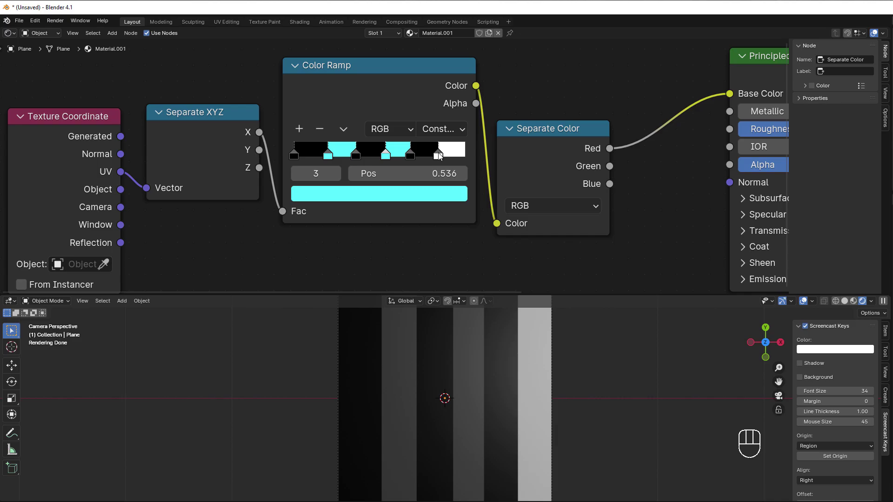
Step: Change the Red value of the color ramp stop at position 0.536 to 0.2
left_click(397, 191)
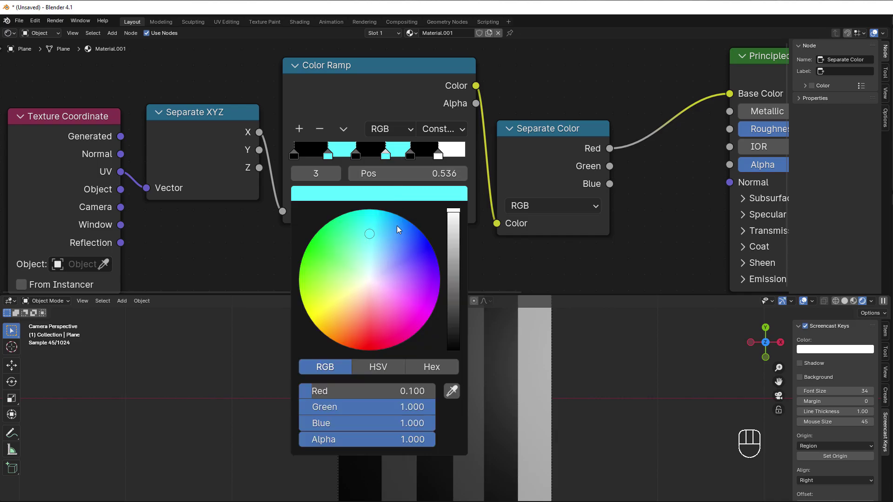
double_click(353, 386)
type("0.2")
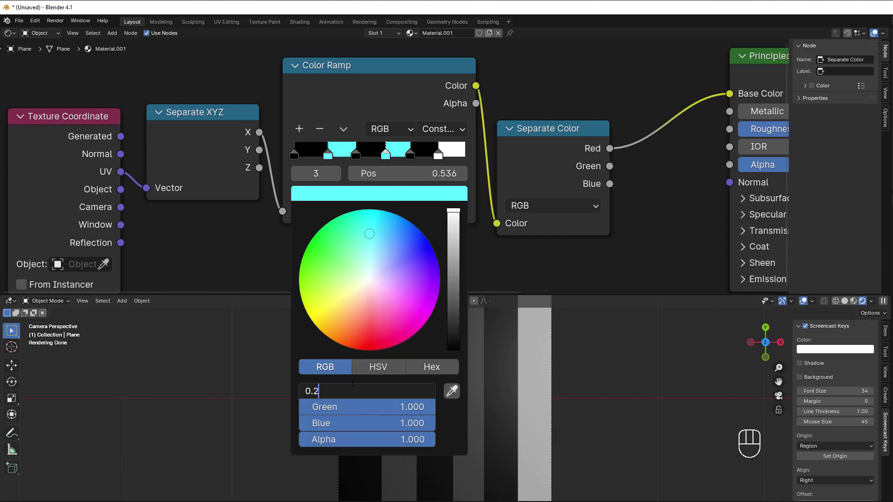
key("Return")
Step: Set the Red value of the color ramp stop at position 0.843 to 0.3
left_click(438, 154)
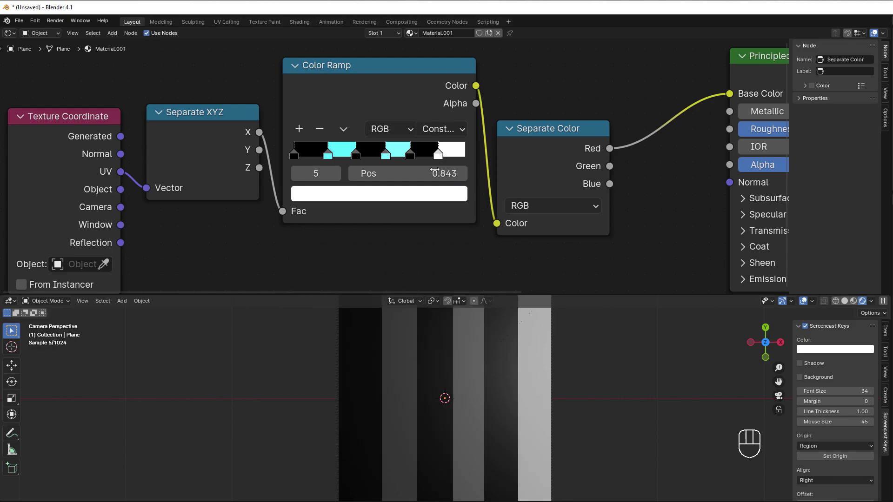
left_click(420, 195)
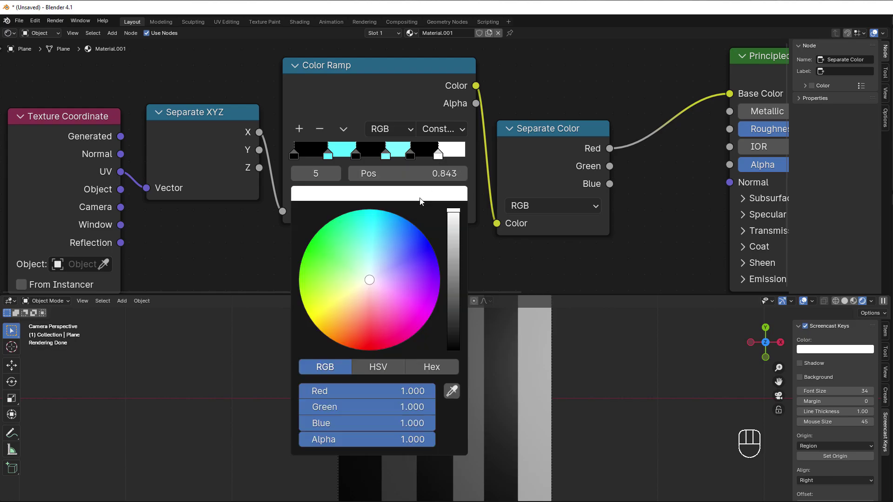
double_click(384, 391)
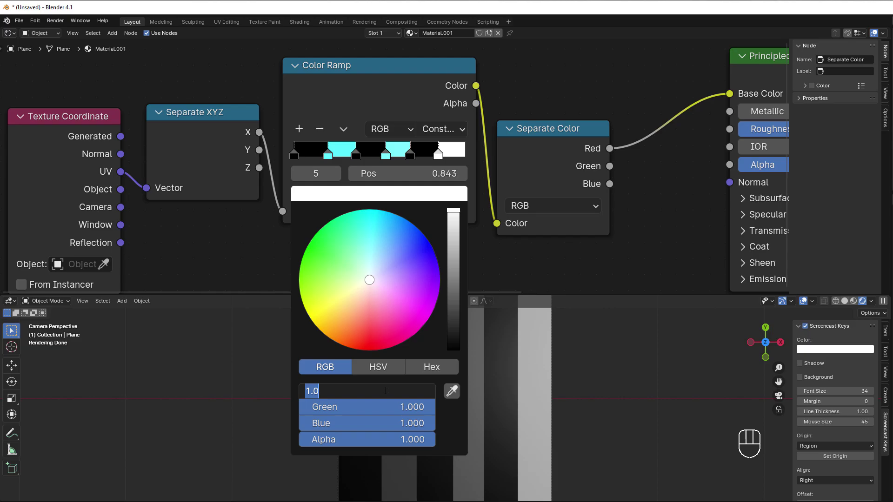
type("0")
type(".84")
type("3")
key("Return")
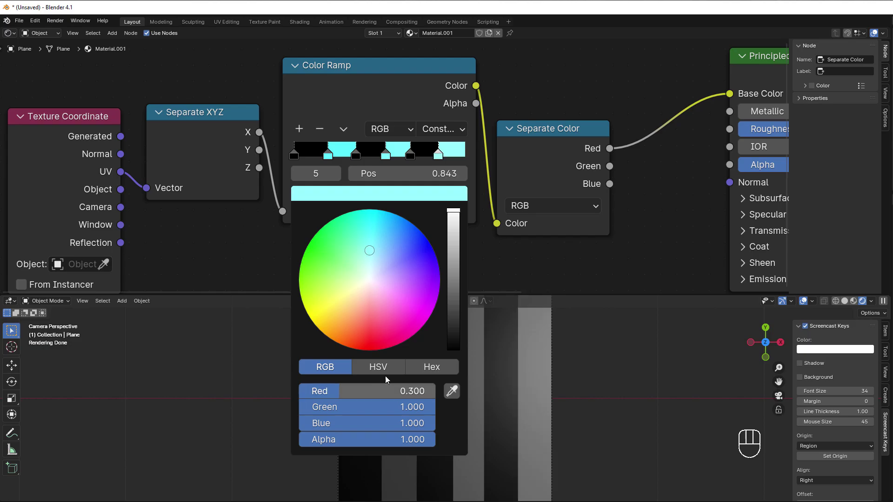
left_click(525, 275)
Step: Add a Compare math node fed by the Separate Color node's Red output, placed above the link to Base Color
scroll(529, 276, "down", 1)
middle_click_drag(526, 275, 289, 65)
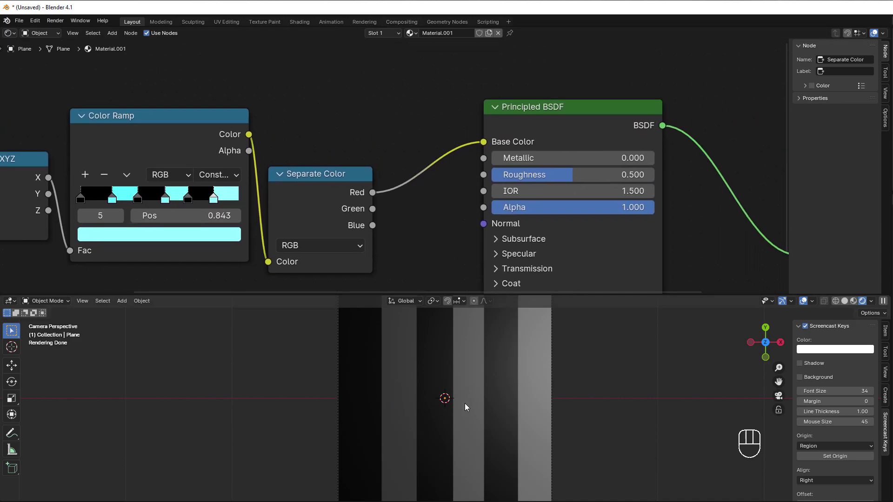
scroll(436, 270, "down", 1)
middle_click_drag(361, 195, 344, 199)
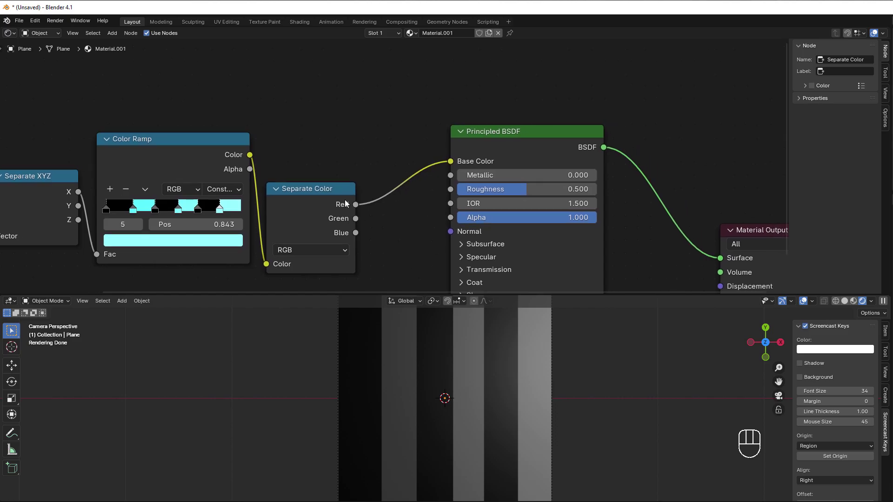
left_click(345, 200)
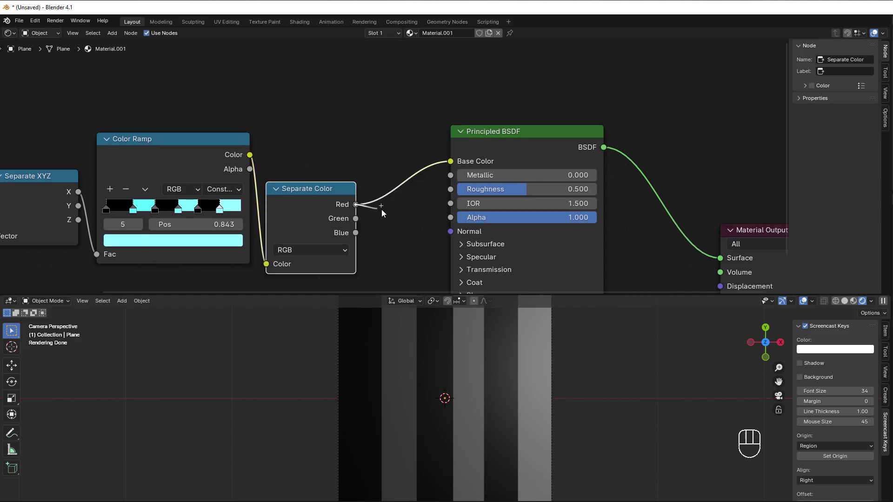
left_click_drag(381, 210, 390, 219)
type("compa")
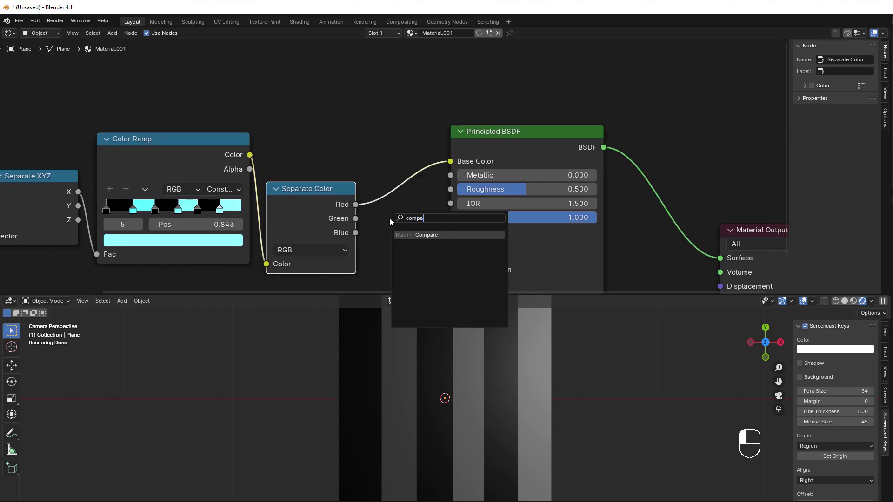
key("Return")
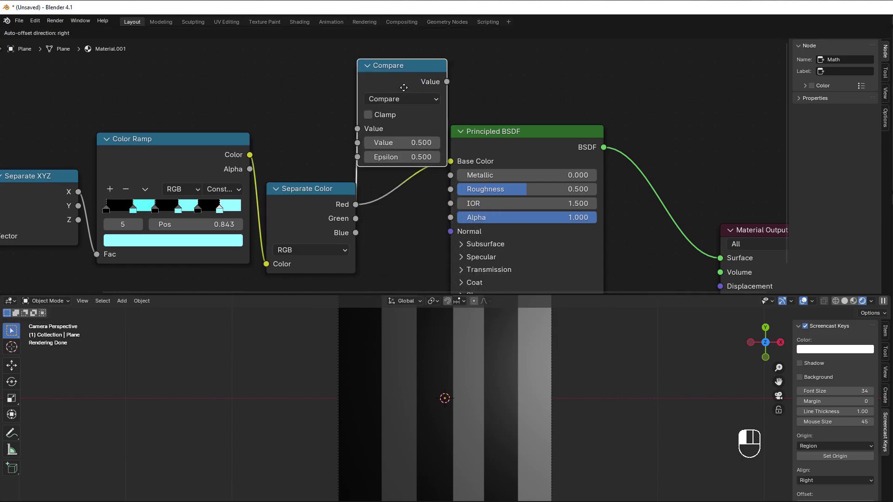
left_click(404, 167)
Step: Move the Separate Color node up and the Principled BSDF to the right to make room around the Compare node
left_click_drag(323, 193, 320, 121)
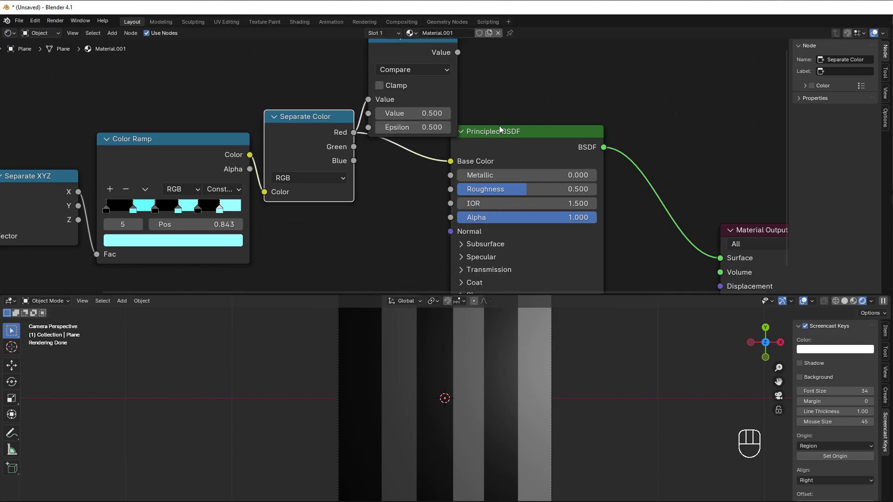
left_click_drag(505, 139, 558, 126)
scroll(422, 197, "down", 2)
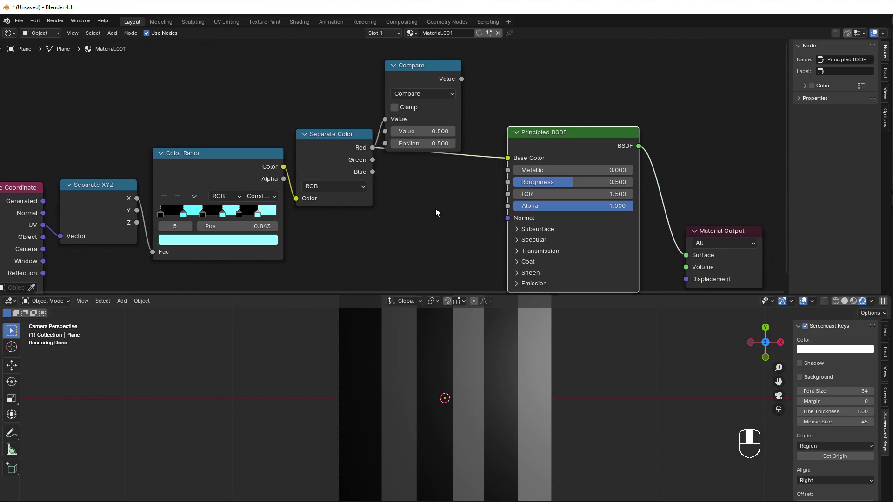
Step: Set the Compare node's Epsilon to 0 and its comparison Value to 0.1
scroll(434, 209, "up", 2)
left_click_drag(426, 147, 428, 146)
left_click(428, 140)
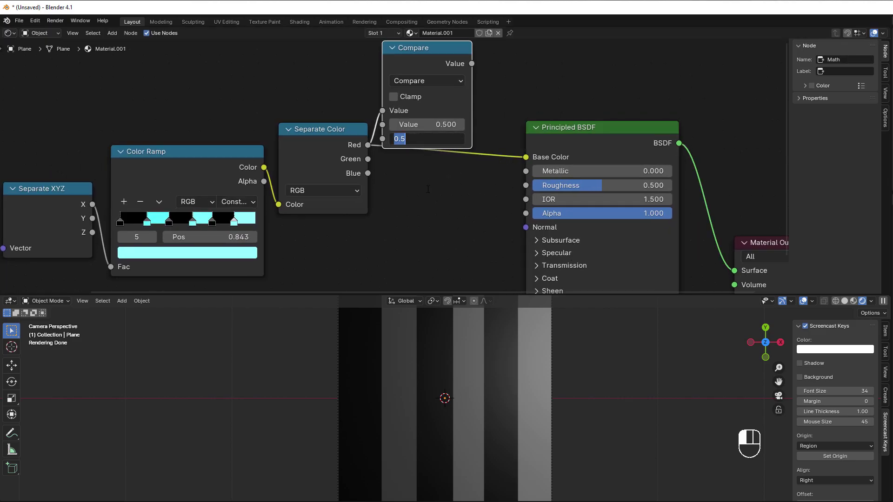
type("0")
key("Return")
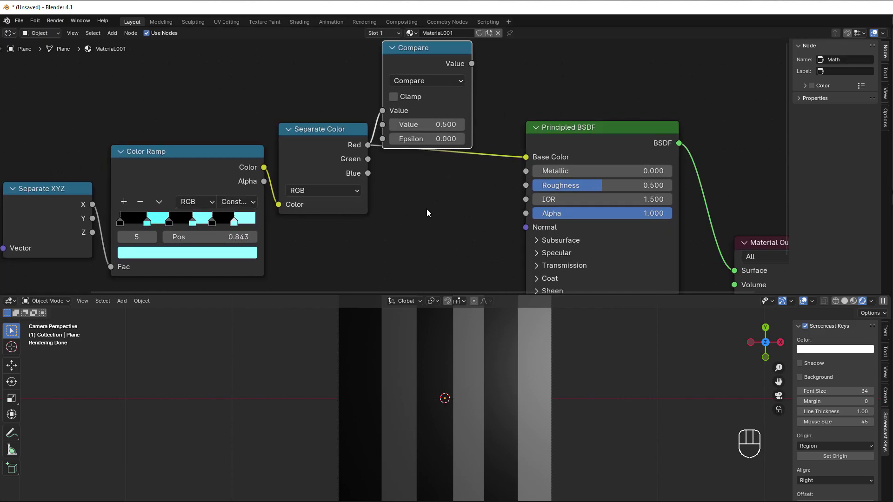
left_click(427, 125)
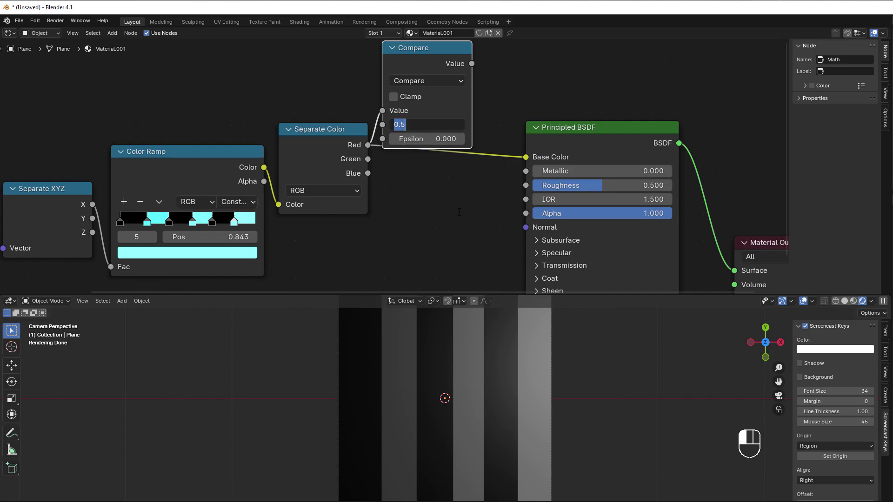
type("0.1")
key("Return")
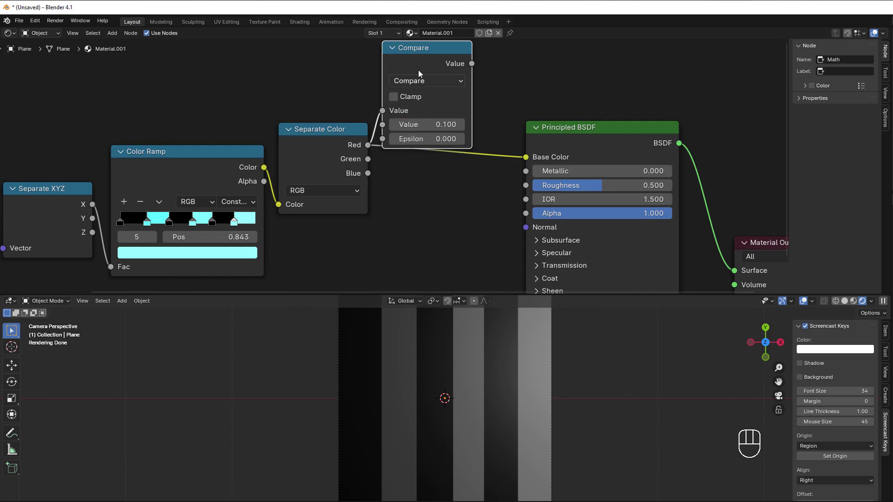
Step: Duplicate the Compare node twice, placing the copies below the original one
key("shift+d")
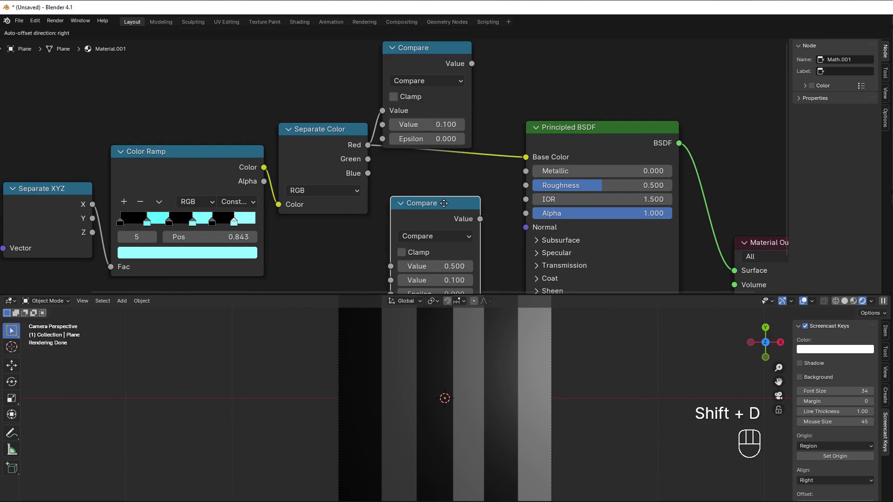
left_click(440, 166)
middle_click_drag(455, 225, 445, 144)
key("shift+d")
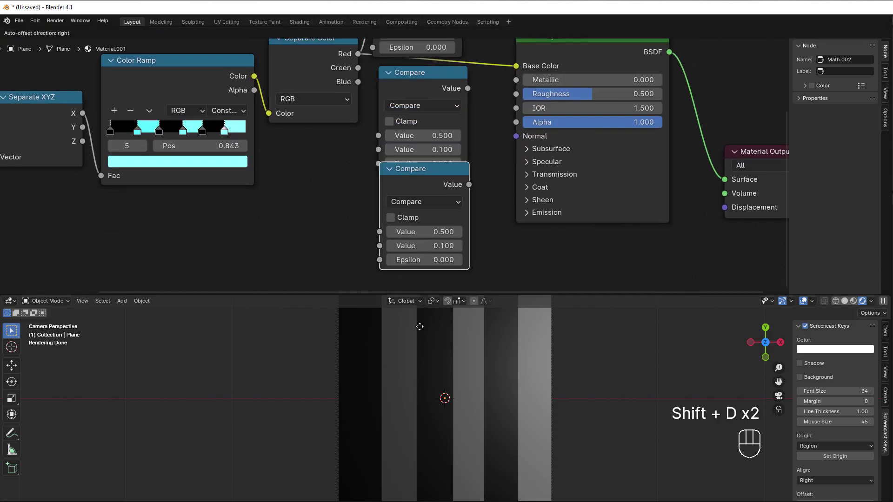
left_click(367, 131)
scroll(366, 129, "down", 3)
middle_click_drag(324, 110, 313, 266)
scroll(343, 231, "up", 1)
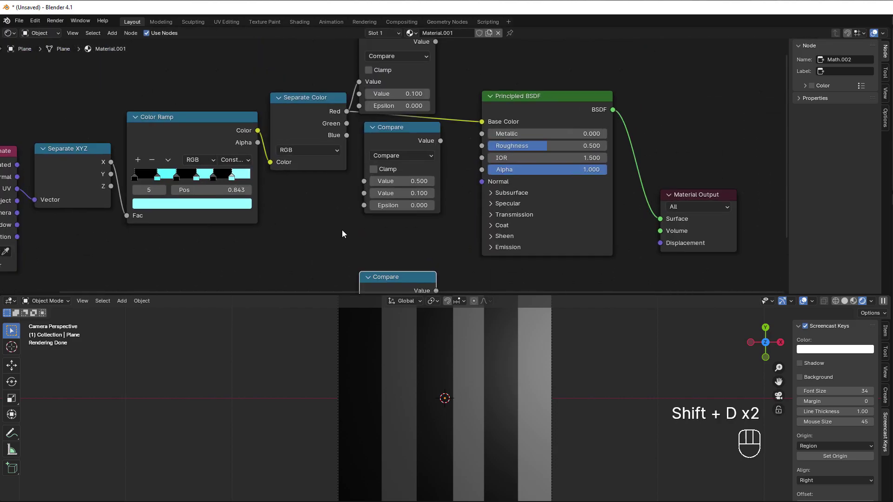
Step: Arrange the two duplicated Compare nodes and connect the Separate Color's Red output to the first Value input of each
left_click_drag(397, 128, 402, 135)
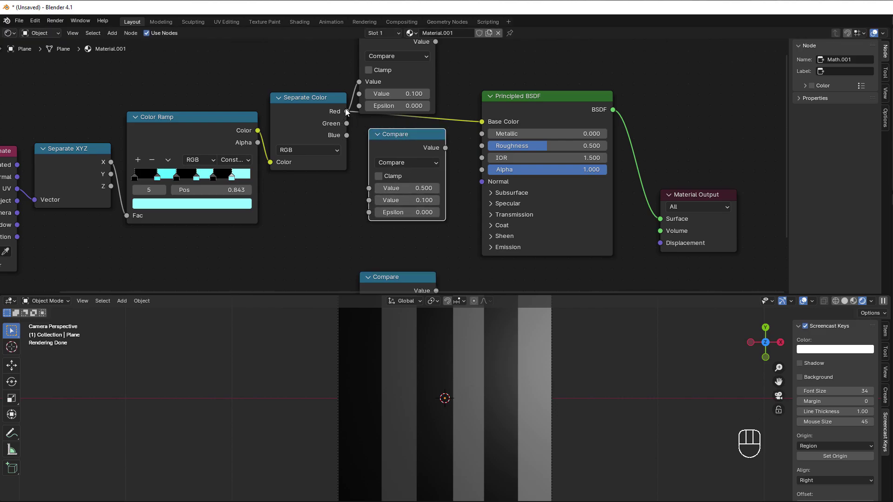
left_click_drag(346, 111, 370, 187)
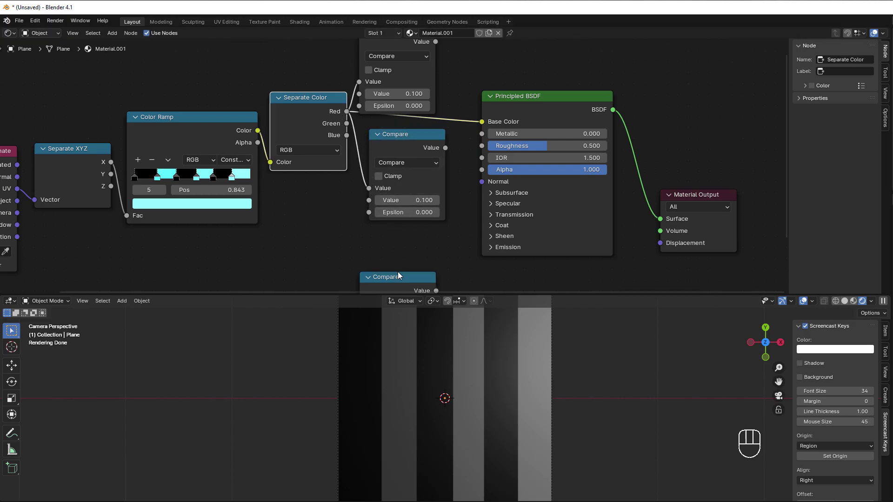
left_click_drag(400, 277, 413, 239)
left_click_drag(347, 111, 372, 250)
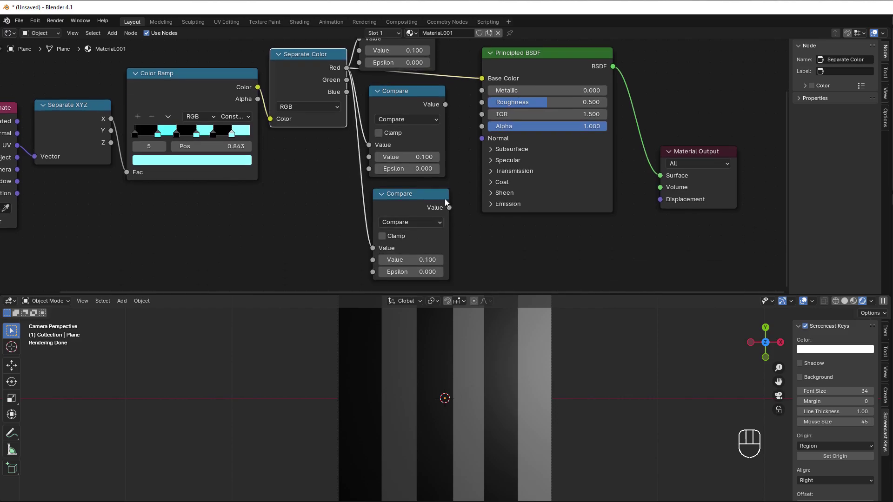
Step: Set the comparison Value of the middle Compare node to 0.2 and of the lowest one to 0.3
left_click(407, 156)
type("0")
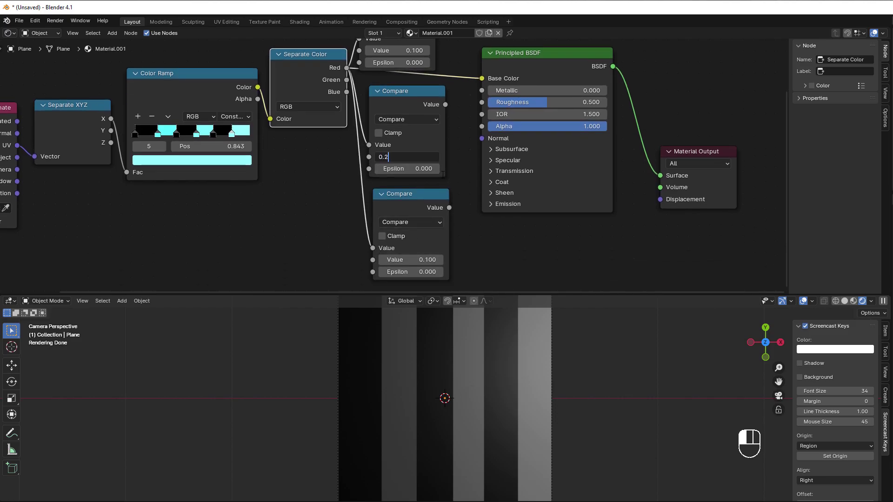
type(".2")
key("Return")
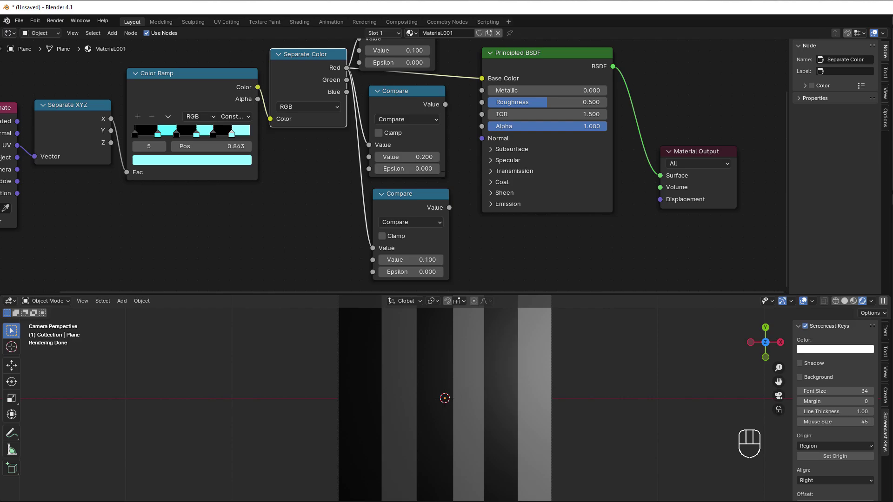
left_click(420, 260)
type("0.3")
key("Return")
Step: Move the Principled BSDF and Material Output nodes together to the right, leaving free space after the Compare nodes
scroll(472, 243, "down", 1)
scroll(472, 243, "down", 1)
middle_click_drag(472, 242, 347, 276)
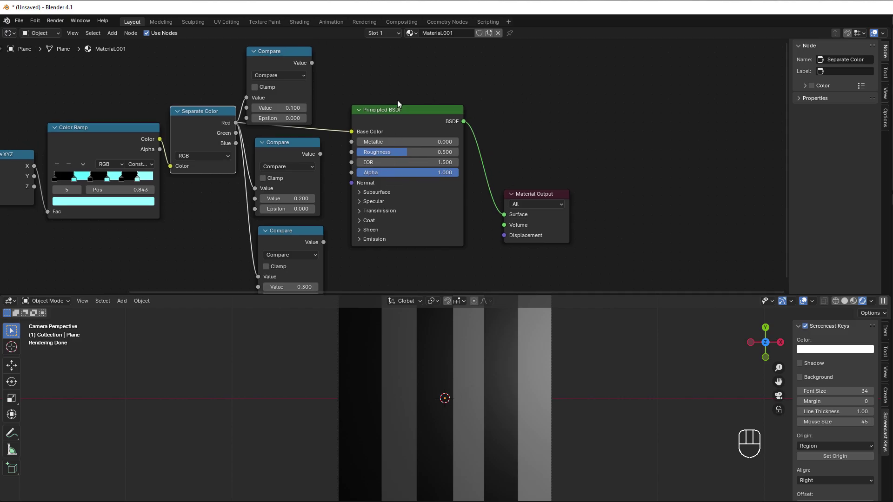
left_click_drag(391, 80, 566, 241)
left_click_drag(384, 120, 572, 122)
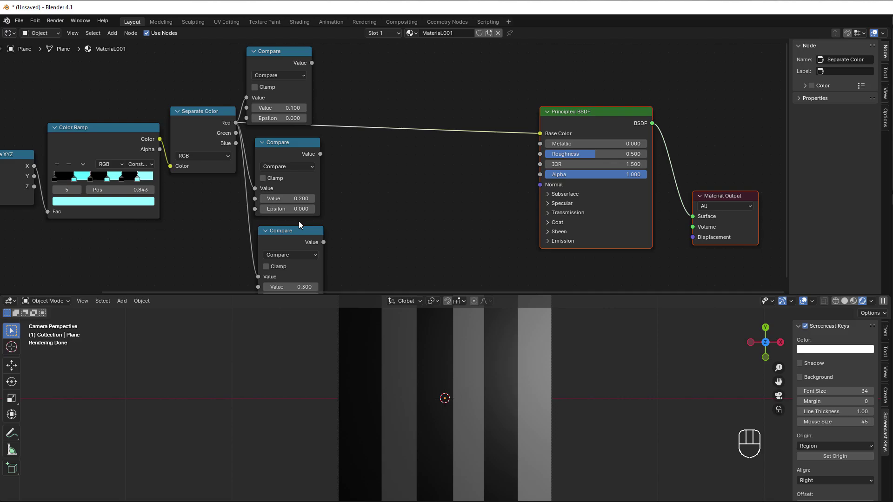
Step: Add a Mix Color node beside the uppermost Compare node and connect that node's Value output to its Factor
middle_click_drag(424, 169, 434, 262)
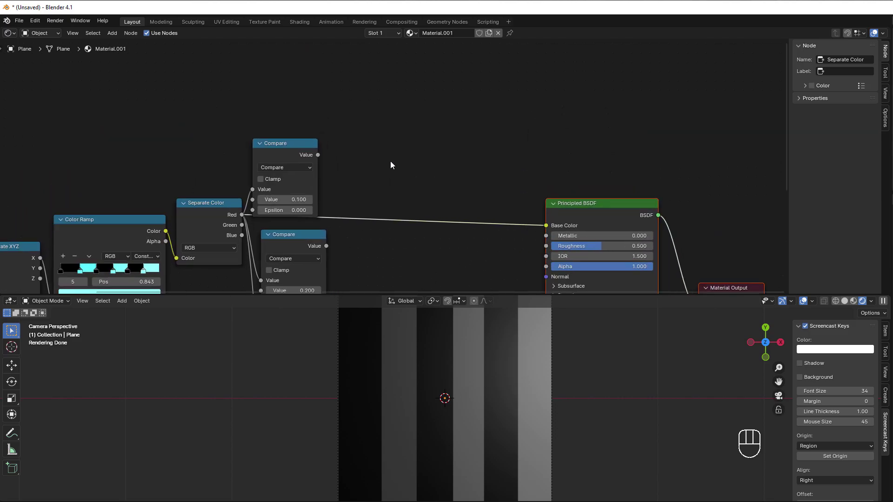
key("shift+a")
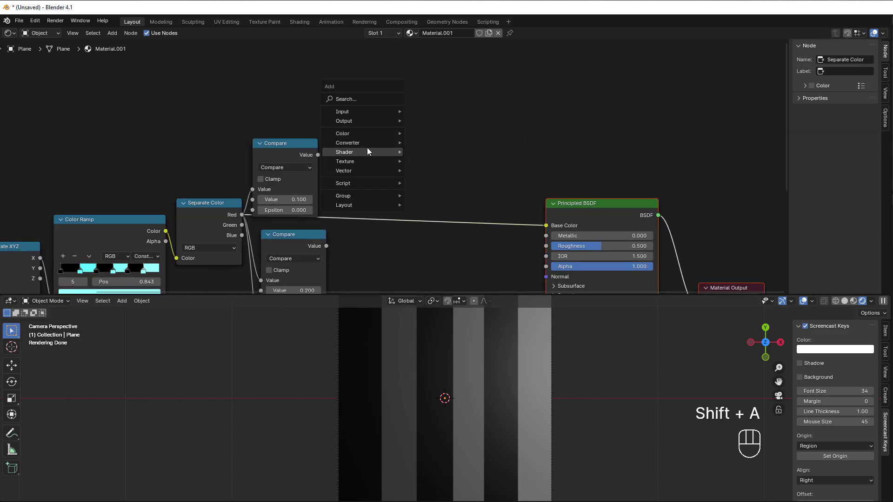
mouse_move(351, 136)
left_click(431, 179)
left_click(431, 180)
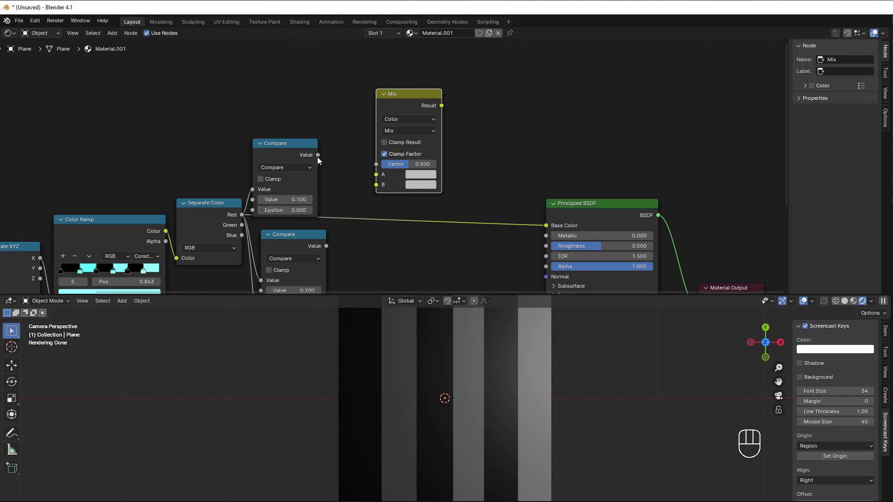
left_click_drag(317, 155, 376, 165)
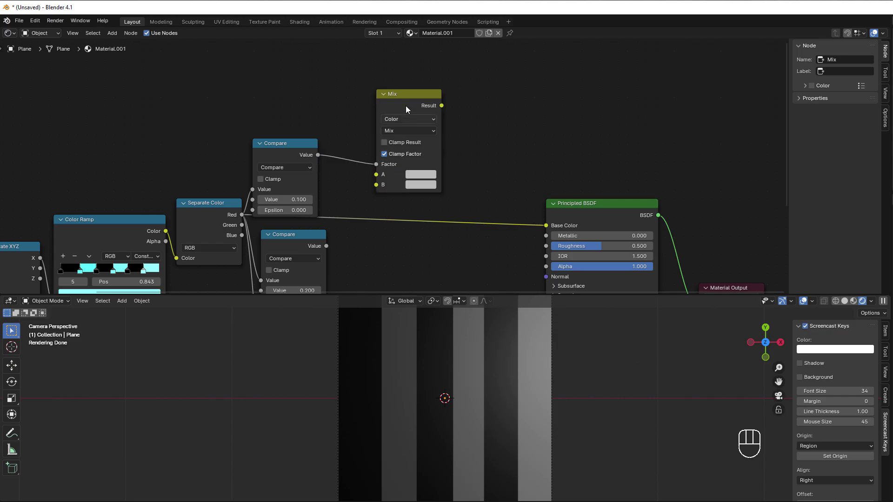
left_click_drag(405, 105, 381, 94)
scroll(376, 140, "up", 2)
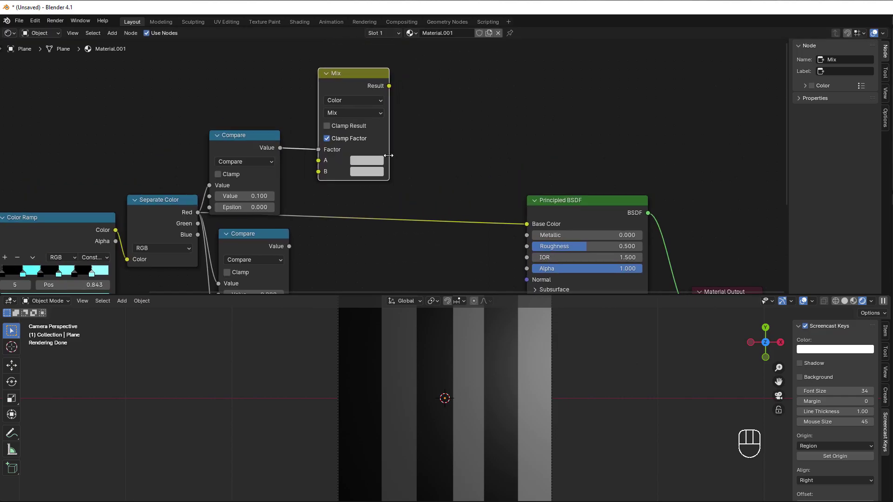
Step: Set color A of the Mix node beside the uppermost Compare node to black
left_click(373, 161)
scroll(437, 206, "down", 15)
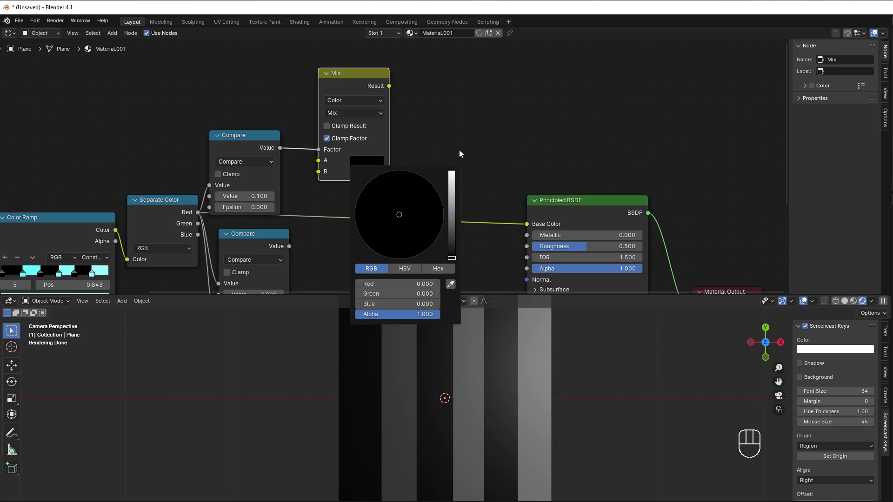
middle_click_drag(444, 159, 444, 133)
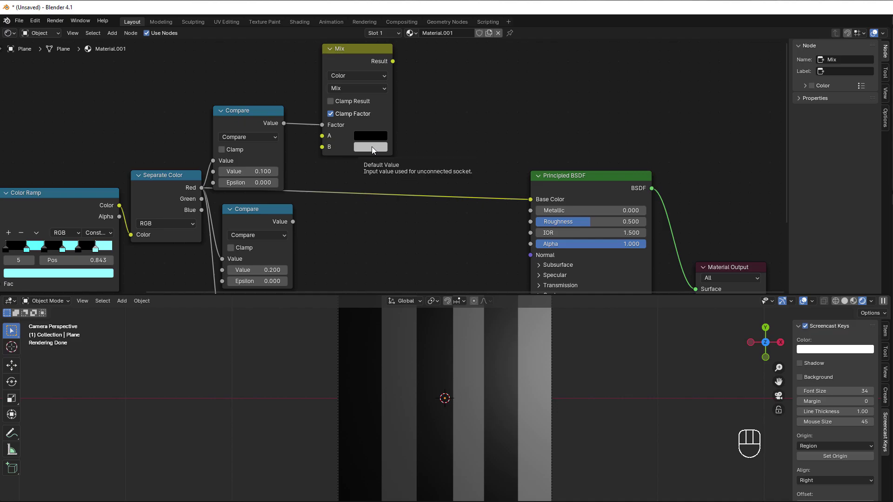
middle_click_drag(372, 147, 418, 200)
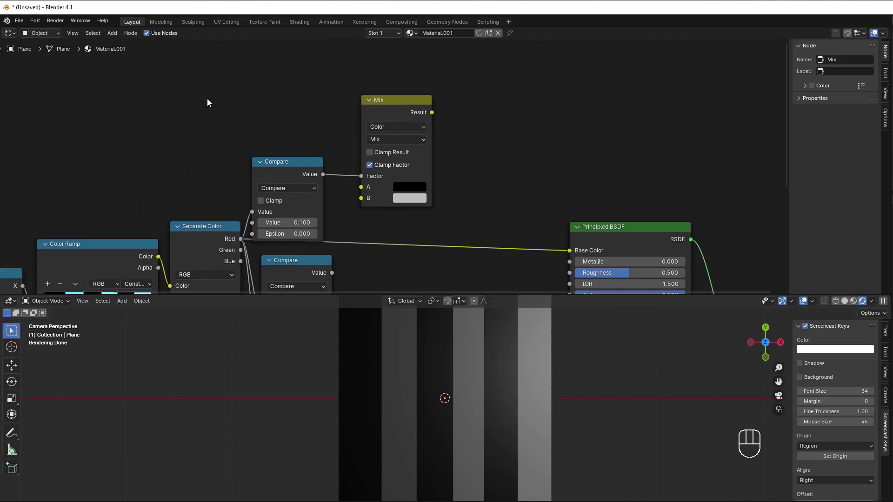
Step: Duplicate the Mix node beside the middle Compare node and connect that Compare node's Value output to the copy's Factor
key("shift+d")
scroll(480, 151, "down", 3)
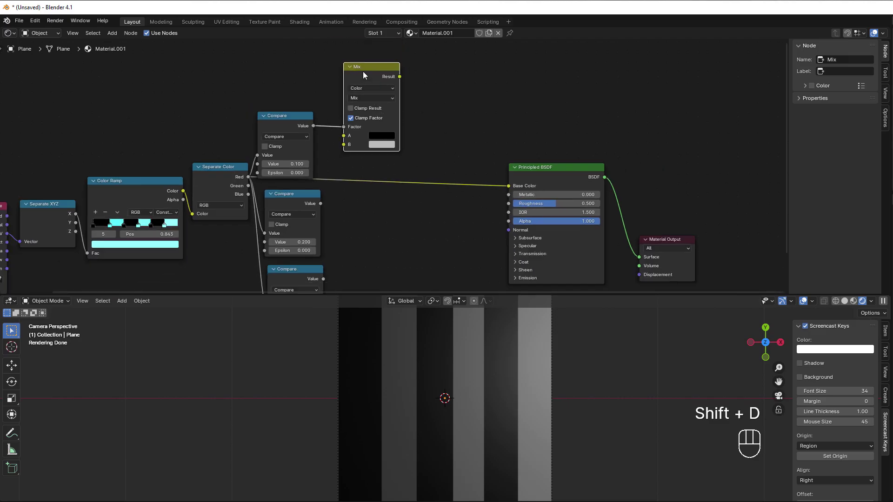
key("shift+d")
left_click(335, 220)
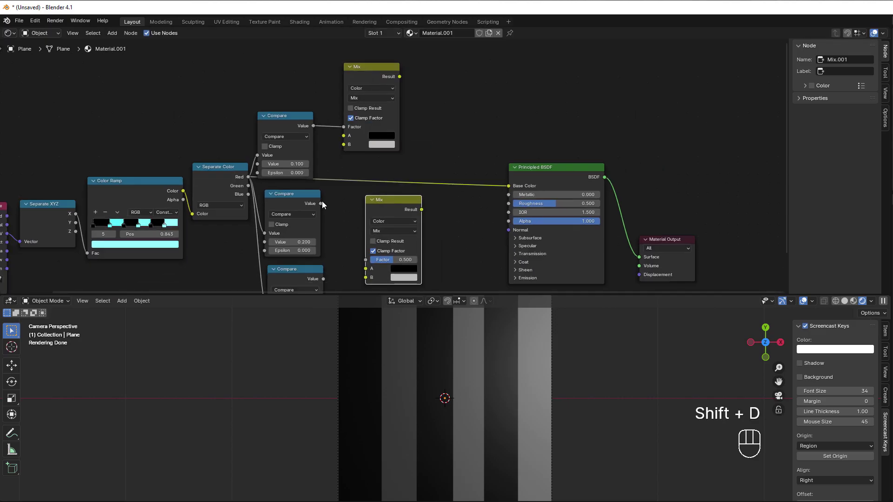
left_click_drag(321, 203, 367, 258)
Step: Duplicate the Mix node again for the lowest Compare node and connect that Compare node's Value output to its Factor
middle_click_drag(425, 240, 399, 159)
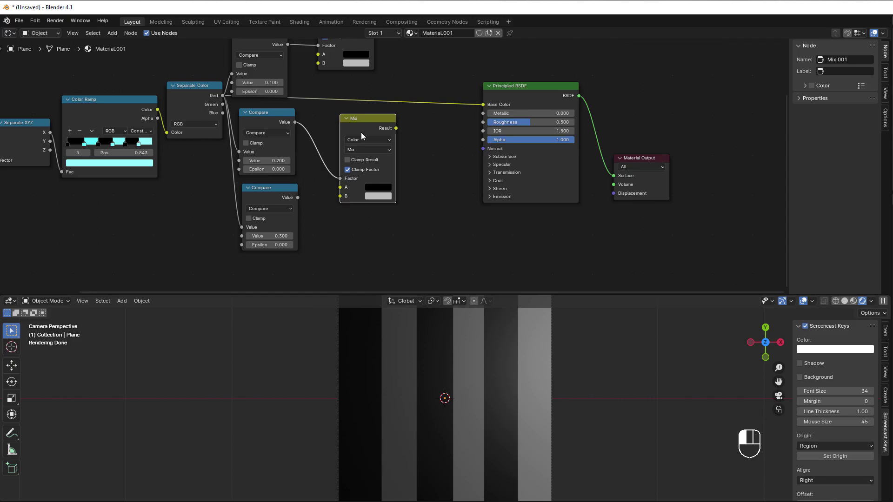
key("shift+d")
left_click_drag(298, 198, 351, 268)
scroll(321, 205, "down", 3)
middle_click_drag(318, 197, 358, 266)
Step: Add a Magic Texture node above the Compare nodes and connect its Color output to input B of the uppermost Mix node
scroll(316, 204, "up", 4)
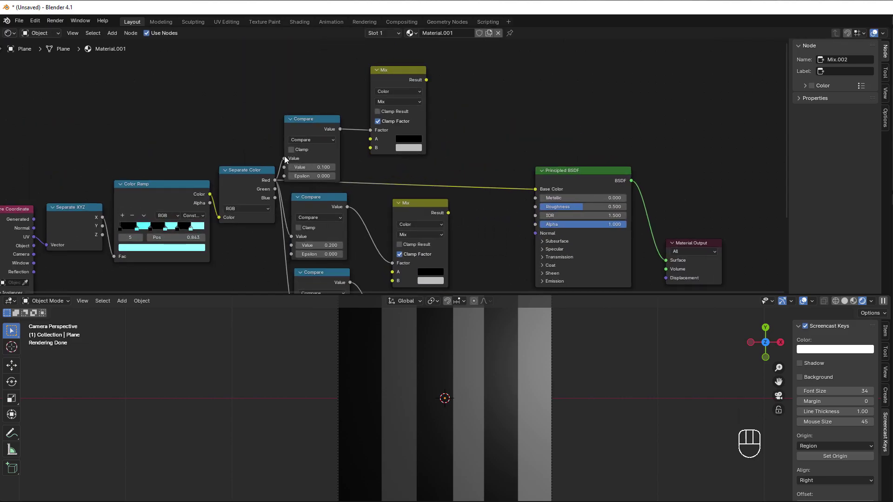
middle_click_drag(274, 141, 310, 189)
left_click(239, 125)
key("shift+a")
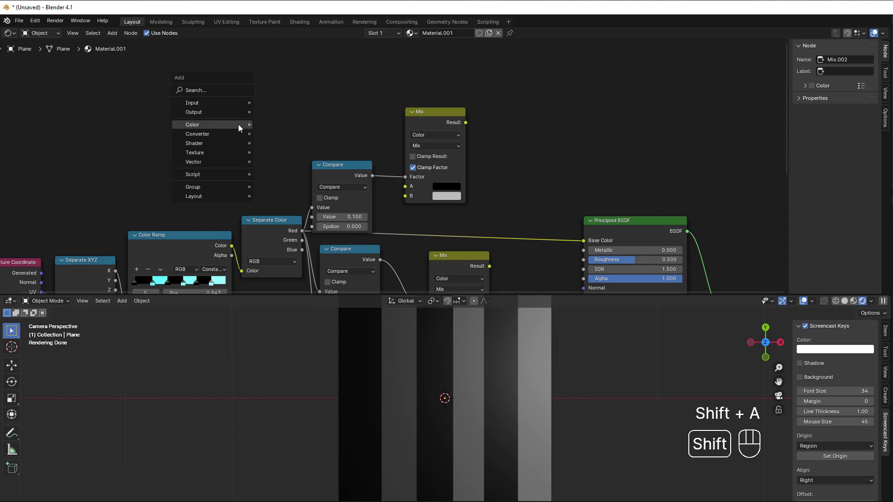
mouse_move(231, 153)
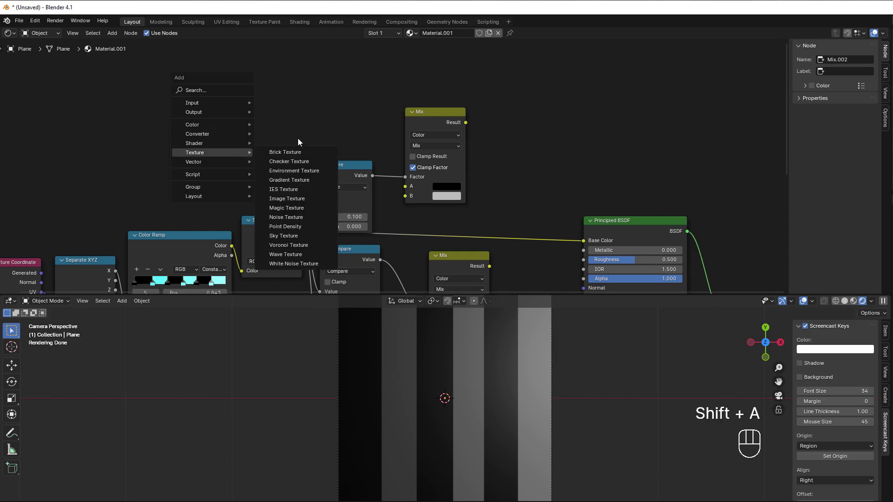
left_click(297, 208)
left_click(254, 91)
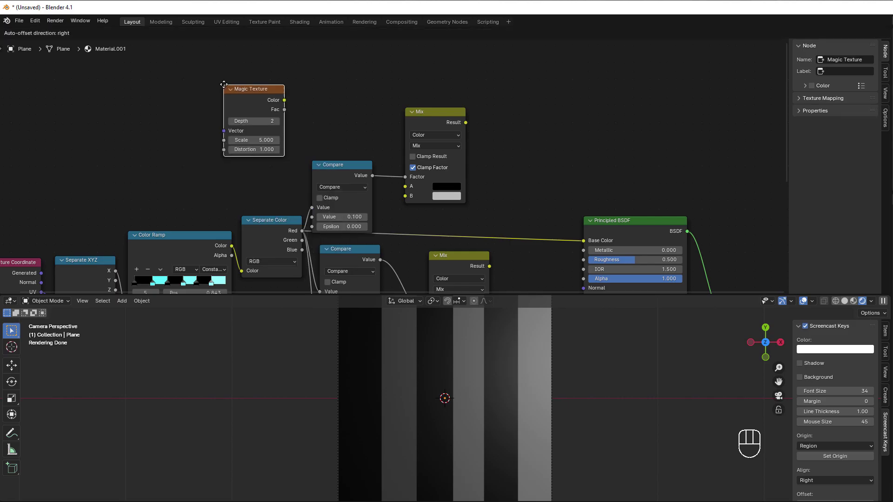
left_click_drag(285, 99, 405, 195)
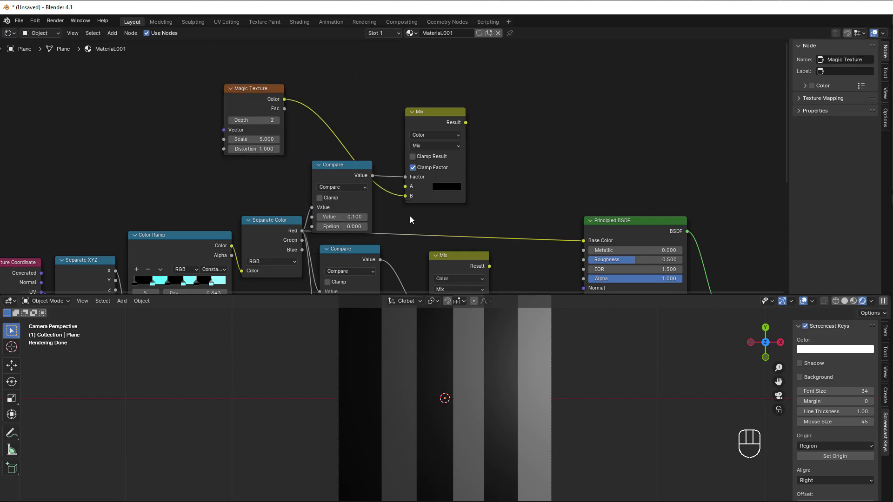
Step: Add a Wave Texture node below the Color Ramp and connect its Color output to input B of the middle Mix node
scroll(409, 216, "down", 7, "shift")
key("shift+a")
mouse_move(258, 205)
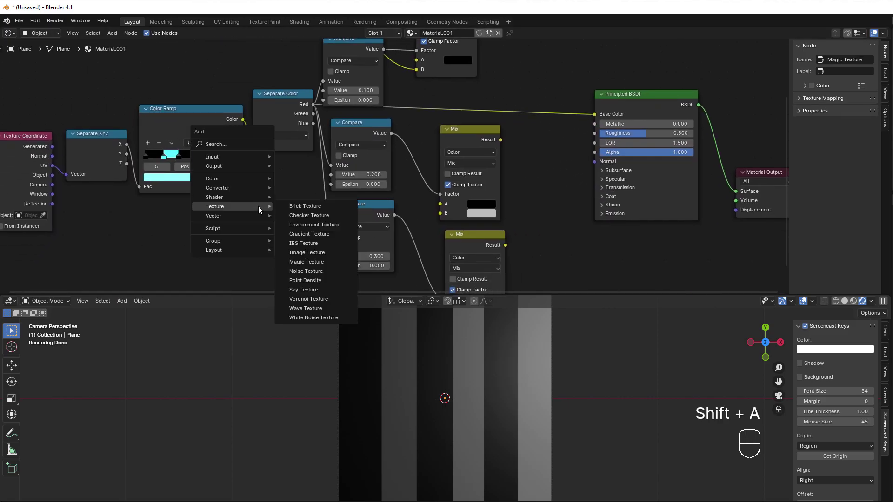
left_click(320, 307)
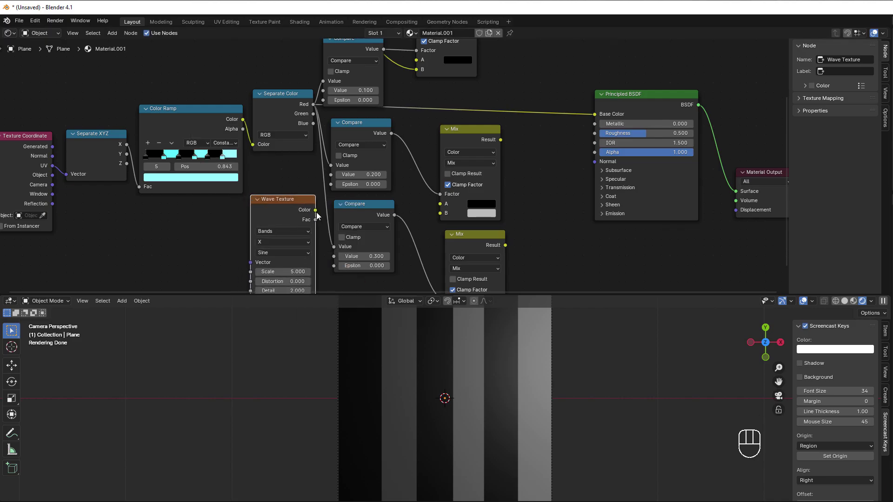
left_click_drag(316, 210, 442, 217)
Step: Add a Voronoi Texture node below the Wave Texture and connect its Distance output to input B of the lowest Mix node
scroll(397, 266, "down", 2)
middle_click_drag(396, 266, 381, 168)
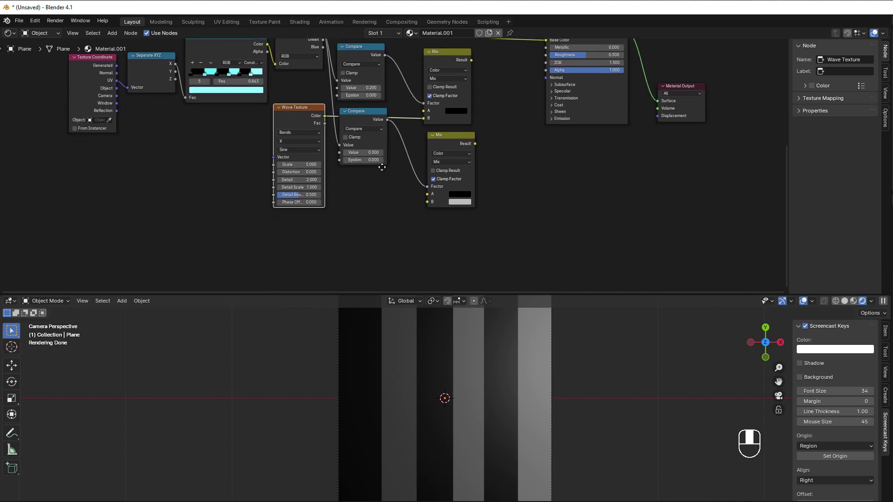
scroll(311, 247, "up", 1)
key("shift+a")
mouse_move(281, 250)
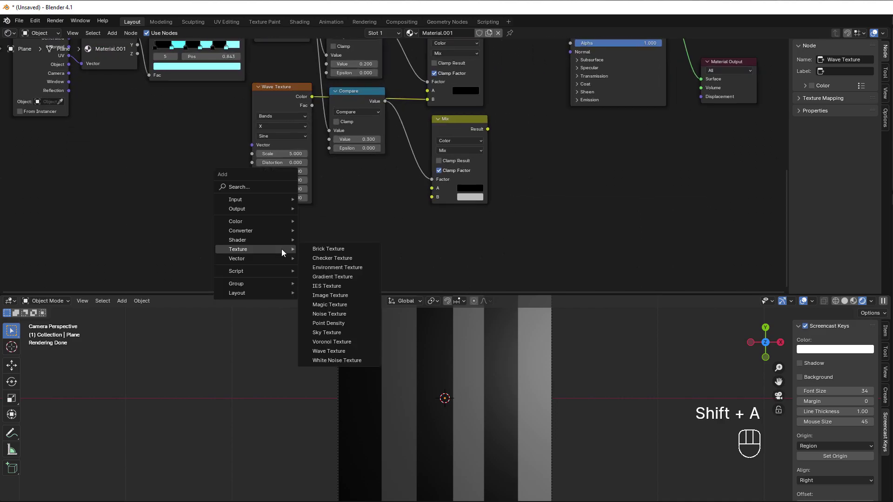
left_click(354, 341)
left_click(310, 242)
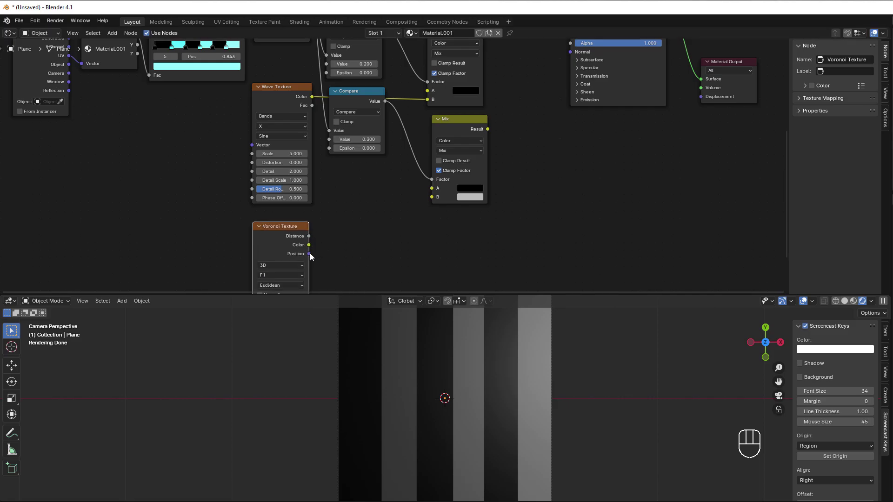
left_click_drag(310, 240, 432, 197)
Step: Move the Principled BSDF and Material Output nodes together further right, making room after the Mix nodes
scroll(484, 195, "down", 2)
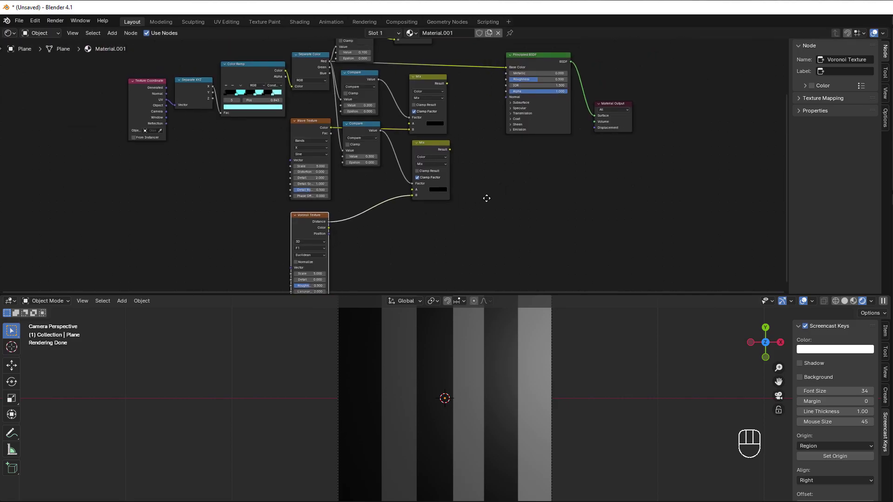
middle_click_drag(484, 195, 367, 271)
scroll(384, 103, "up", 1)
left_click_drag(383, 103, 487, 233)
key("g")
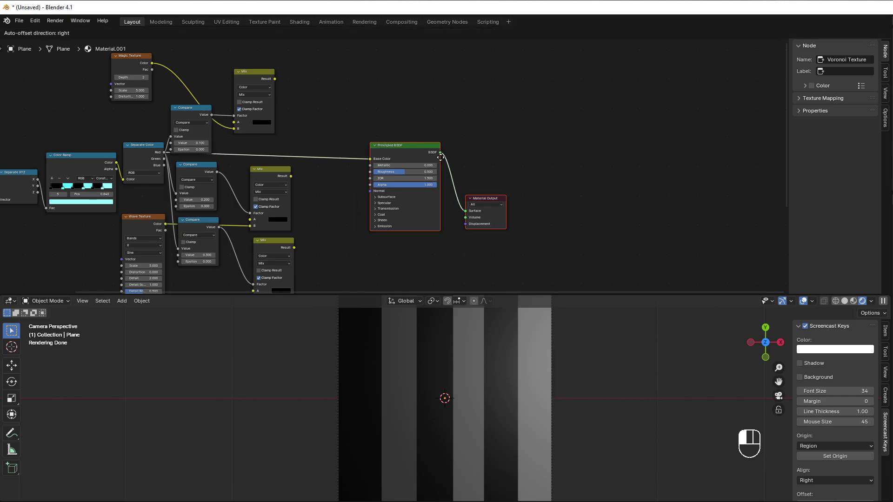
left_click(531, 185)
Step: Duplicate the uppermost Mix node and place the copy to its right
scroll(341, 137, "up", 1)
middle_click_drag(341, 137, 429, 152)
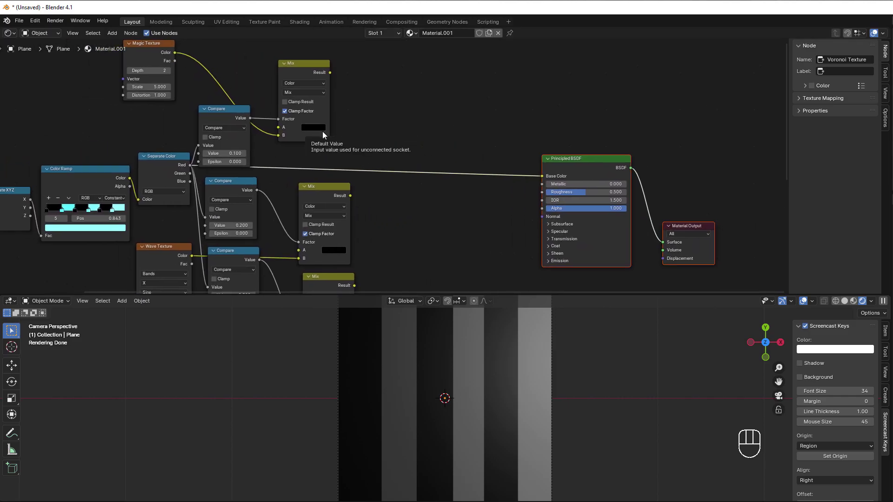
left_click(415, 110)
scroll(386, 101, "up", 2)
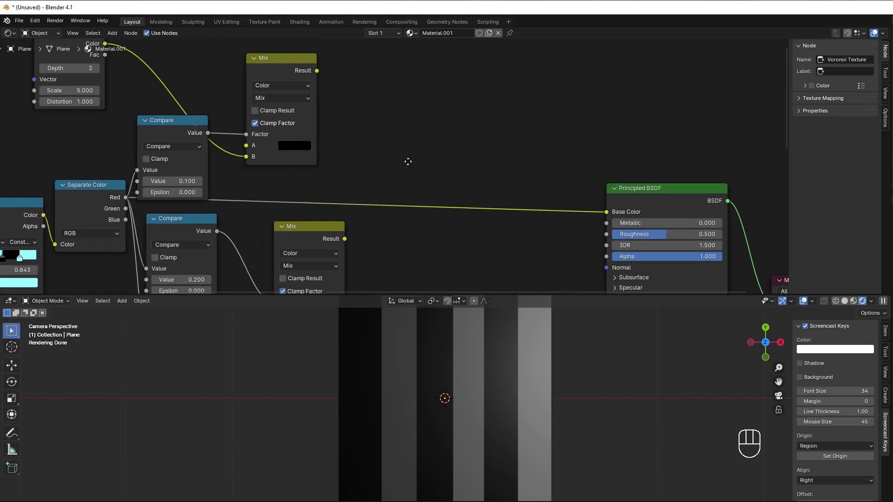
left_click(284, 77)
key("shift+d")
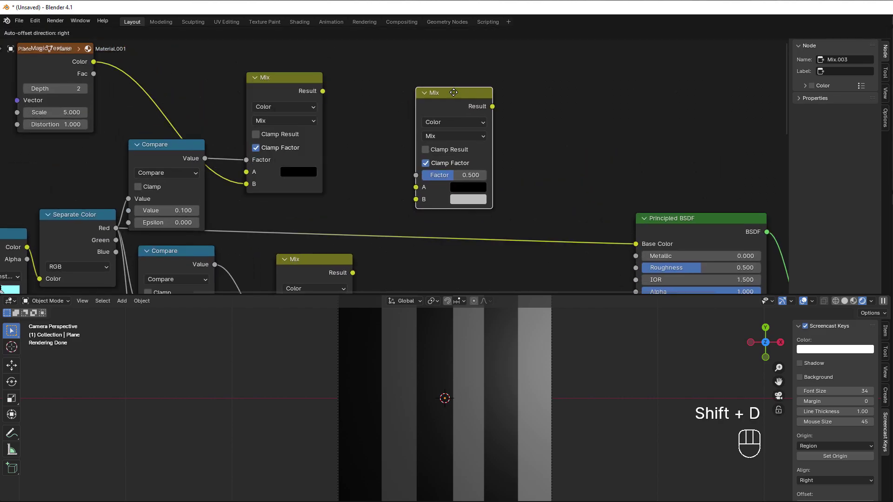
left_click(453, 87)
Step: Set the copied Mix node to Add blending with Factor 1, and connect the uppermost and middle Mix results to its A and B
left_click(447, 130)
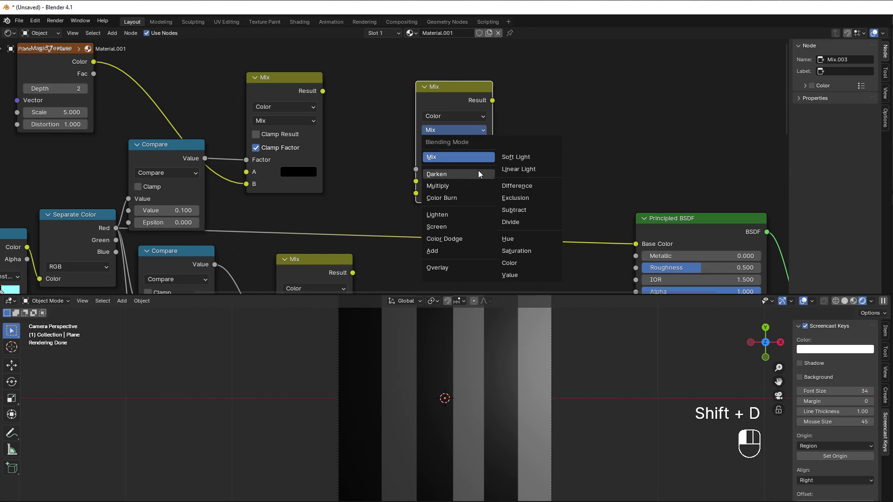
left_click(442, 251)
left_click_drag(323, 91, 416, 181)
left_click_drag(353, 273, 483, 169)
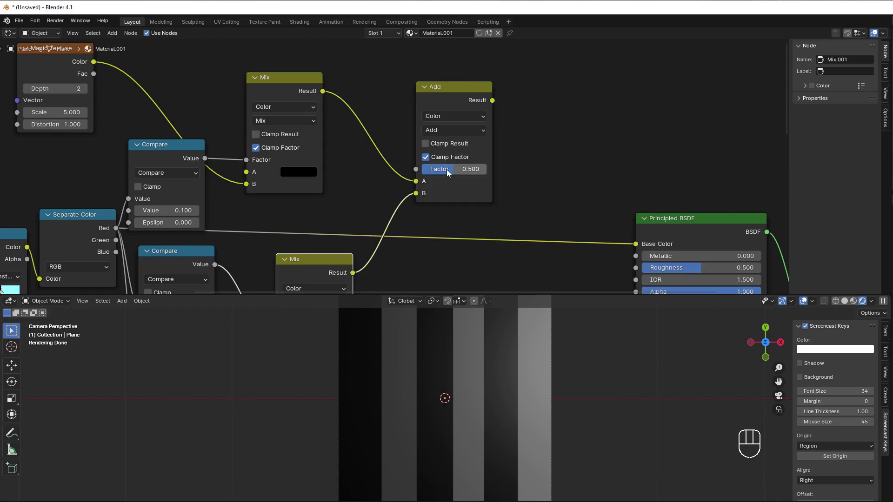
Step: Duplicate the Add node in front of the Principled BSDF and connect the first Add node's Result to the copy's input A
scroll(495, 191, "down", 1)
middle_click_drag(495, 190, 428, 130)
left_click(387, 57)
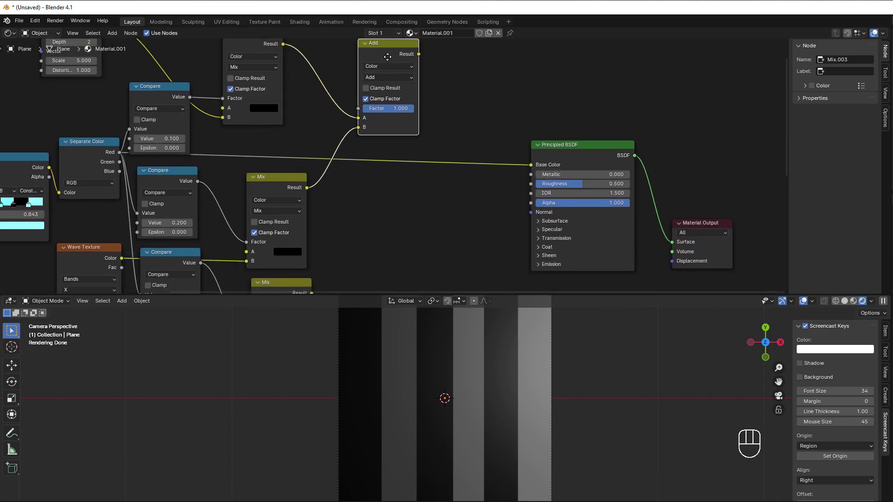
key("shift+d")
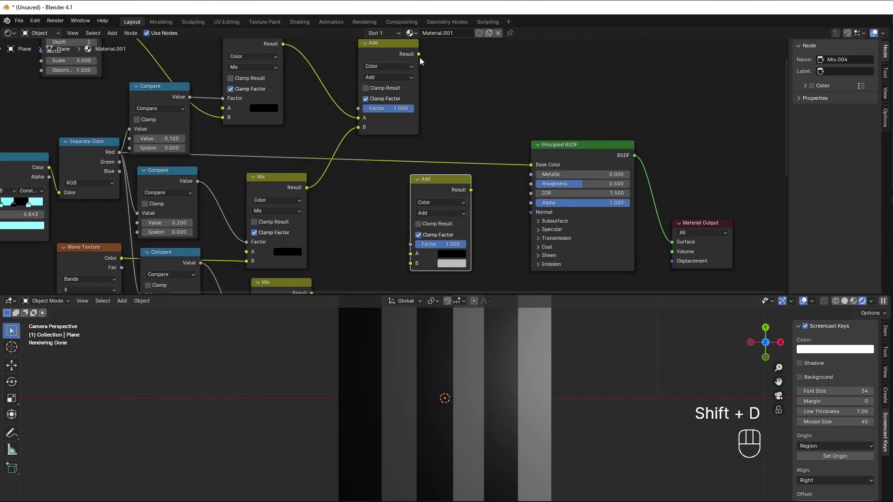
left_click_drag(419, 57, 411, 254)
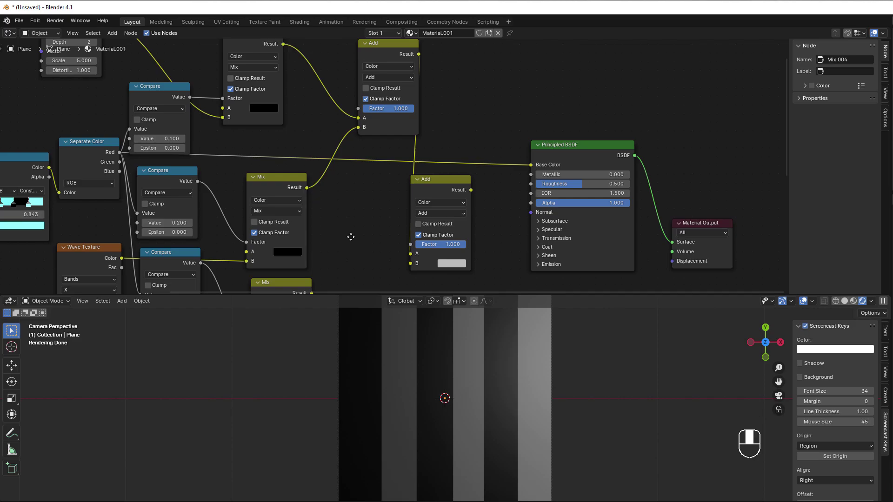
Step: Connect the lowest Mix node's Result to input B of the second Add node, and that node's Result to Base Color
middle_click_drag(351, 237, 317, 178)
left_click_drag(278, 234, 378, 205)
left_click_drag(402, 124, 498, 107)
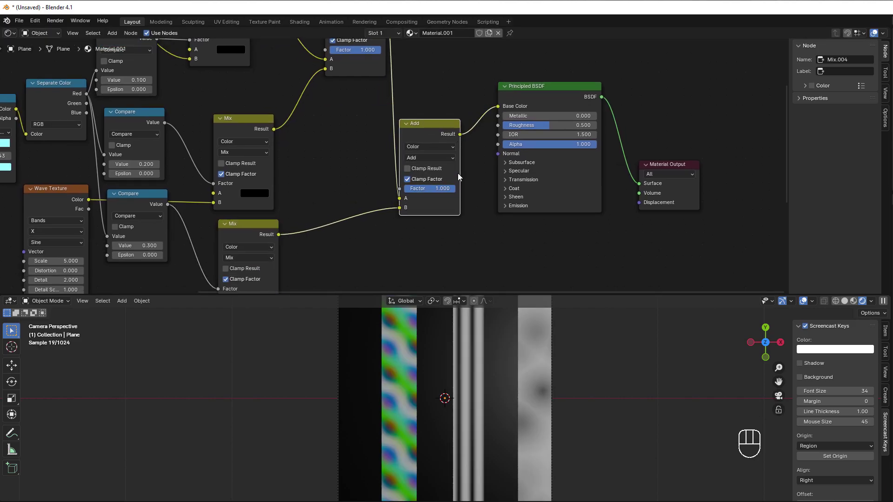
Step: Move the Magic Texture node right, above the uppermost Compare node, and shift that Compare node slightly away from Separate Color
scroll(458, 173, "down", 2)
middle_click_drag(417, 212, 498, 217)
scroll(392, 381, "up", 2)
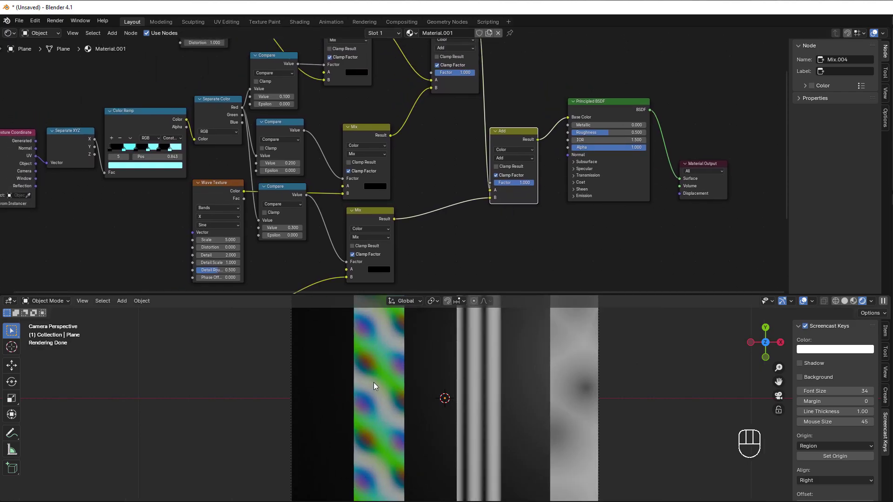
middle_click_drag(334, 216, 322, 63)
scroll(214, 127, "up", 2)
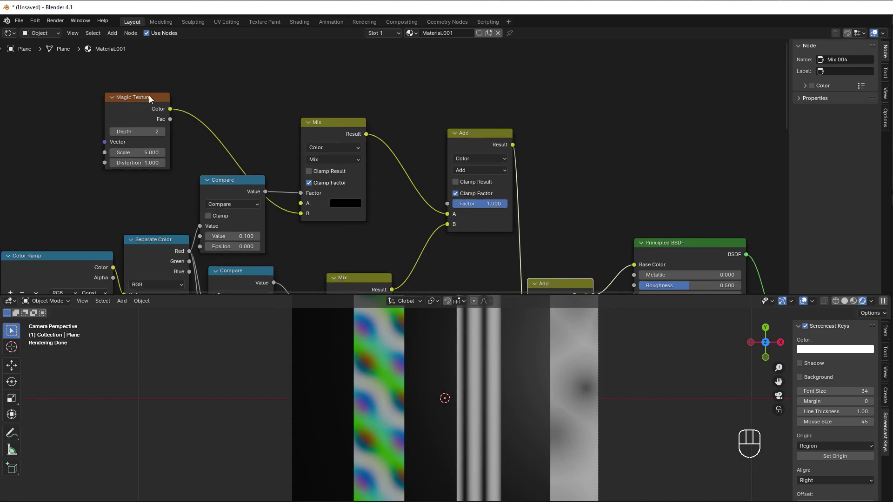
left_click_drag(151, 99, 246, 85)
middle_click_drag(111, 293, 313, 203)
left_click_drag(440, 118, 448, 122)
Step: Inspect Color Ramp stops 1 and 3 and compare their red values with the Compare nodes' Values
left_click(234, 222)
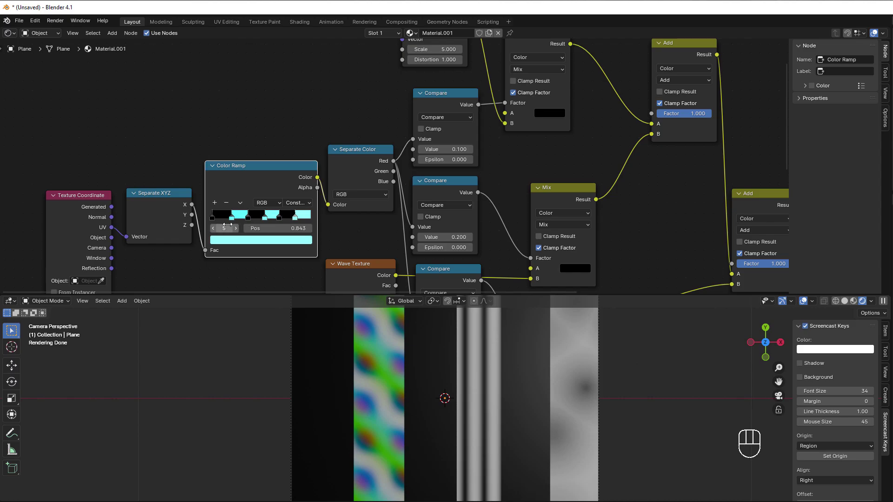
left_click(237, 240)
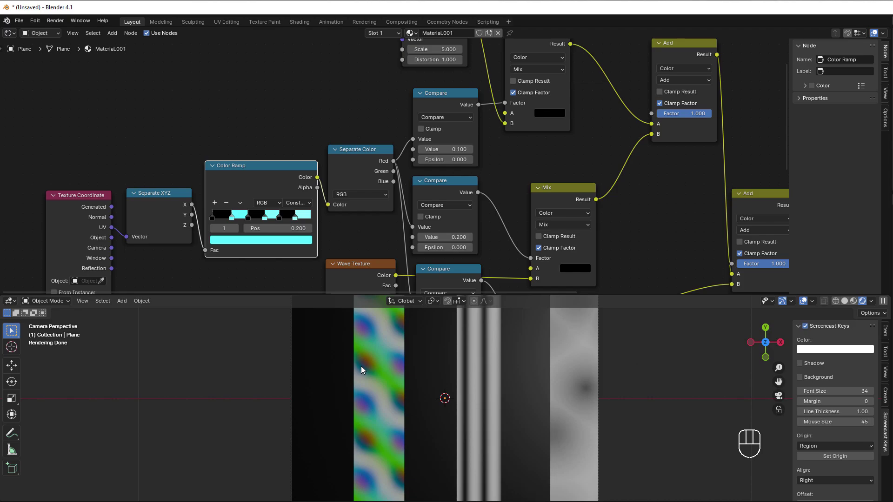
scroll(504, 152, "down", 2)
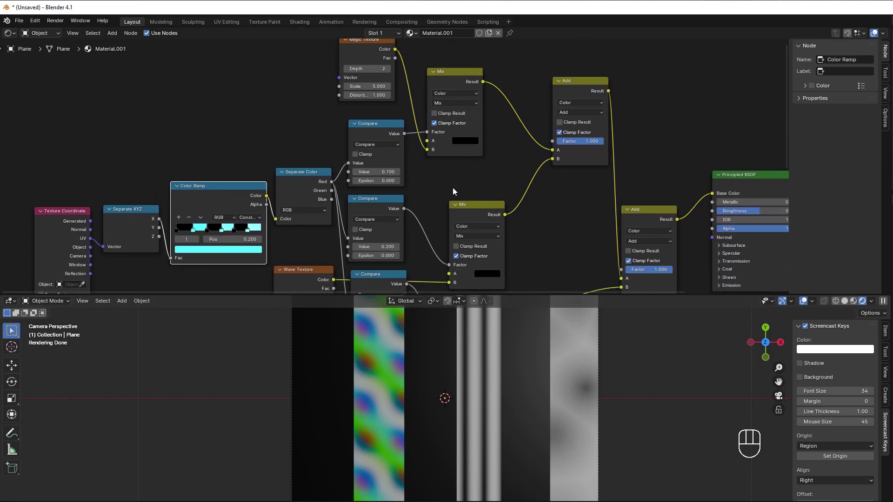
middle_click_drag(383, 203, 387, 169)
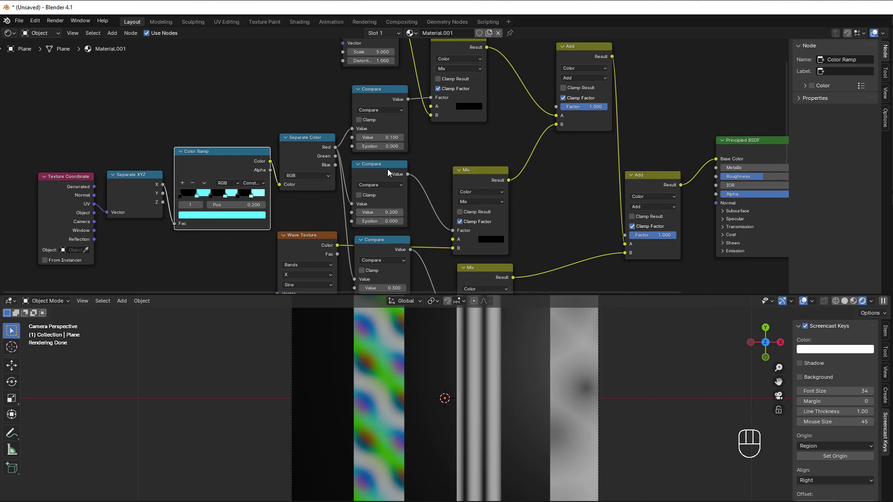
scroll(384, 186, "up", 2)
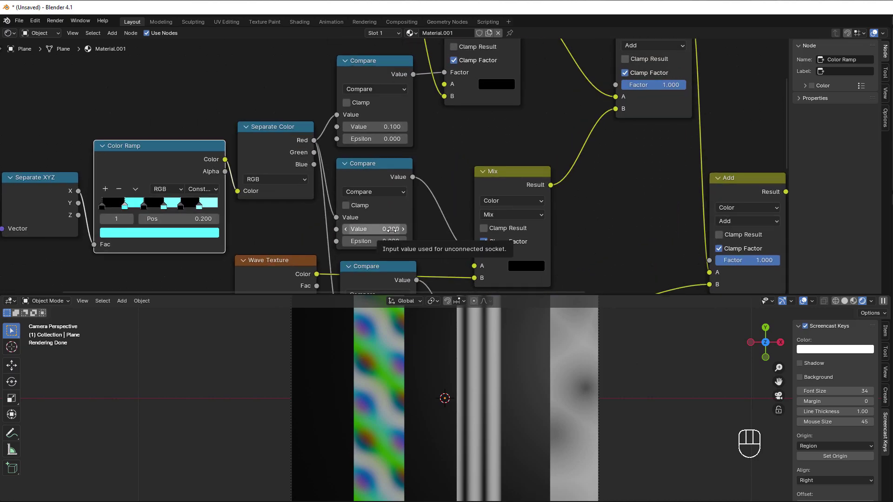
left_click(164, 206)
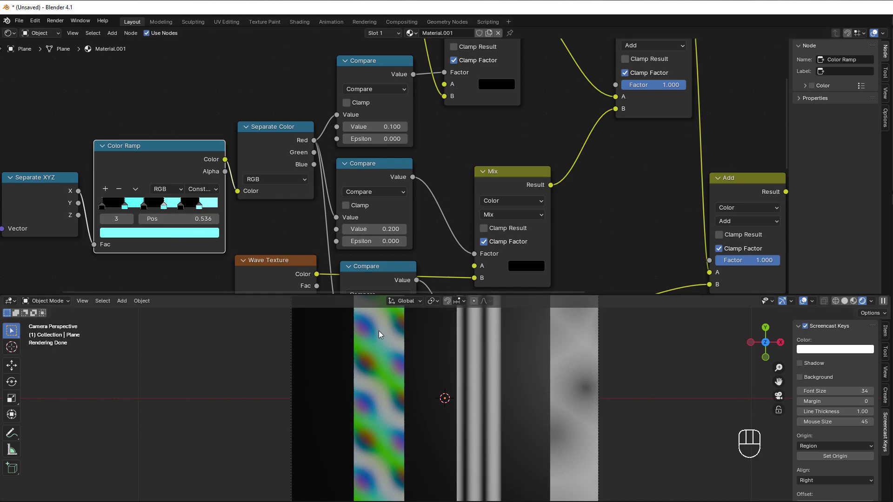
Step: Inspect Color Ramp stop 5 and compare its red value with the lowest Compare node's Value
scroll(305, 235, "down", 1)
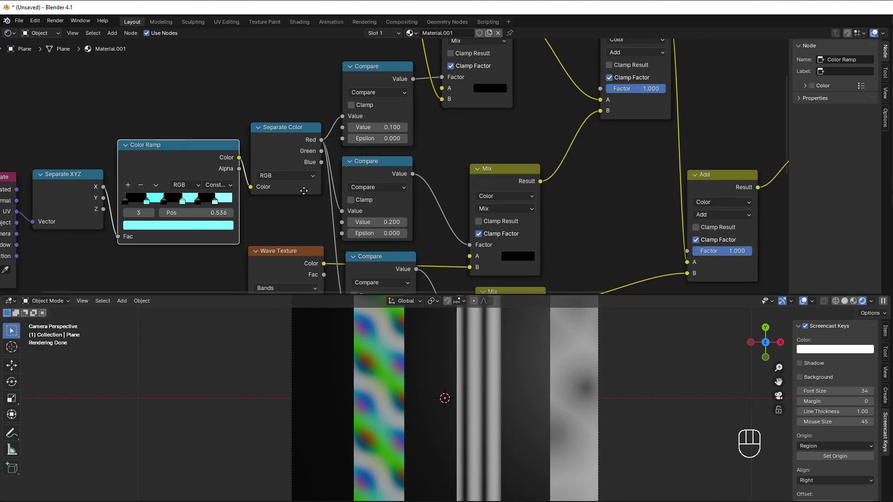
middle_click_drag(293, 250, 308, 219)
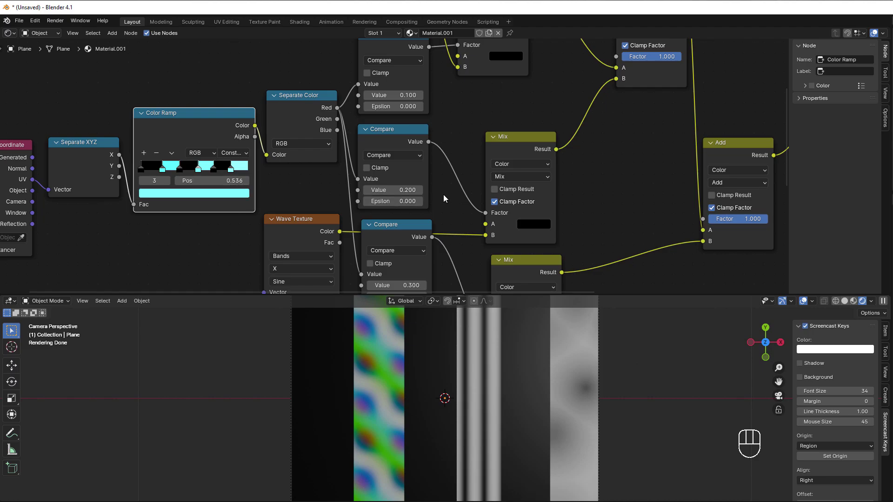
scroll(444, 198, "down", 1)
middle_click_drag(461, 218, 469, 172)
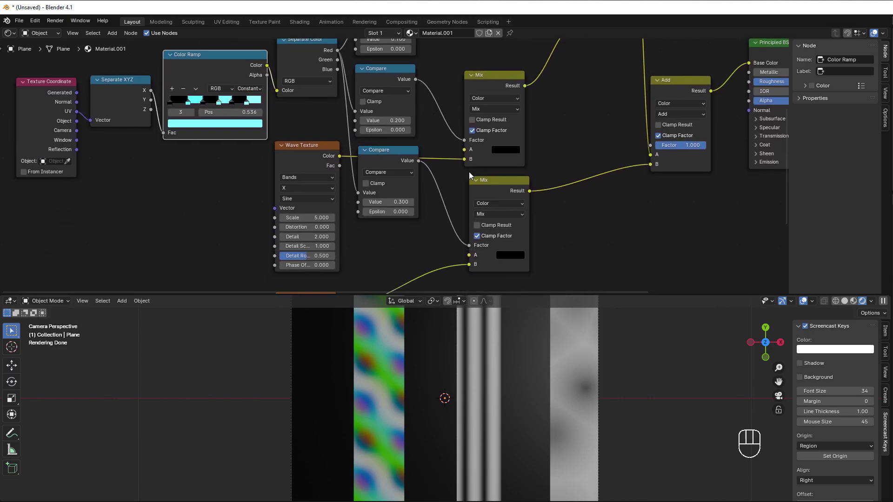
left_click(388, 153)
scroll(388, 154, "up", 2)
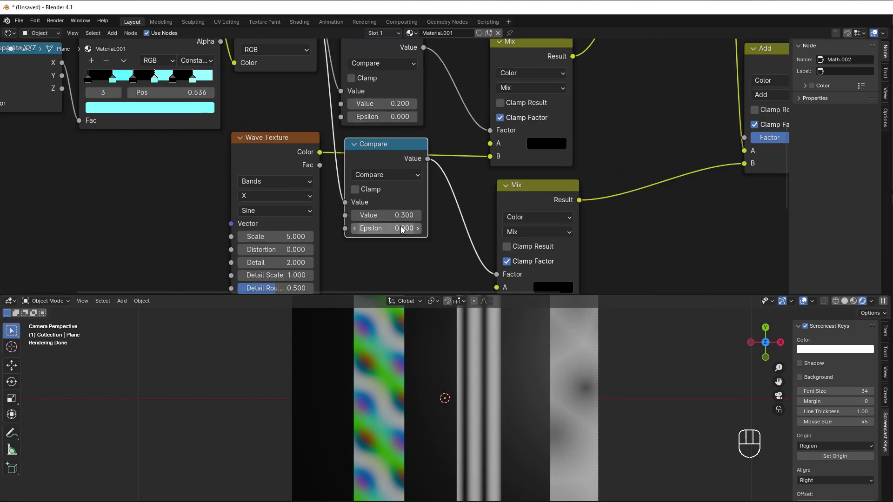
left_click(193, 79)
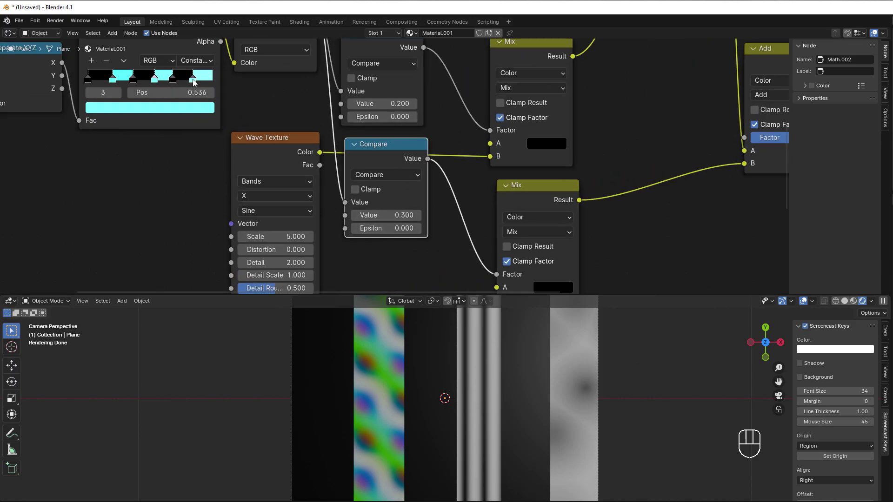
left_click(145, 109)
middle_click_drag(179, 194, 201, 214)
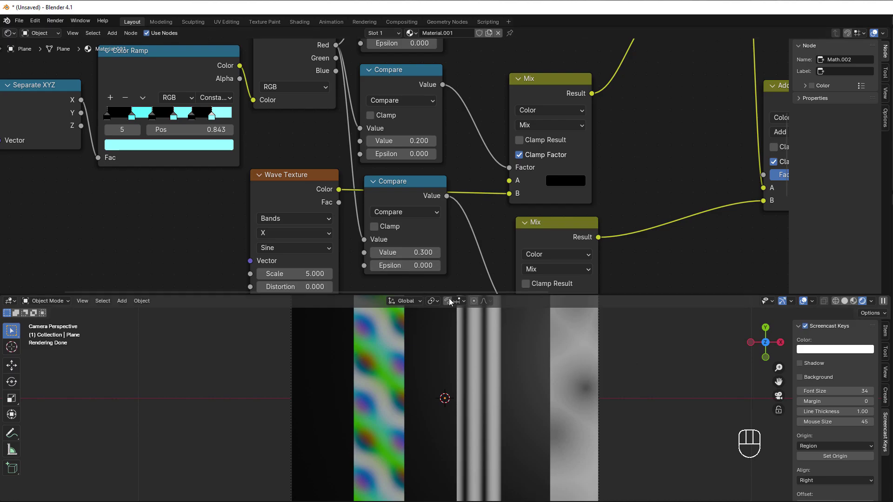
Step: Review the Voronoi Texture's link to the lowest Mix node, the full node chain and the plane's rendered texture stripes
scroll(183, 202, "down", 2)
middle_click_drag(181, 206, 234, 283)
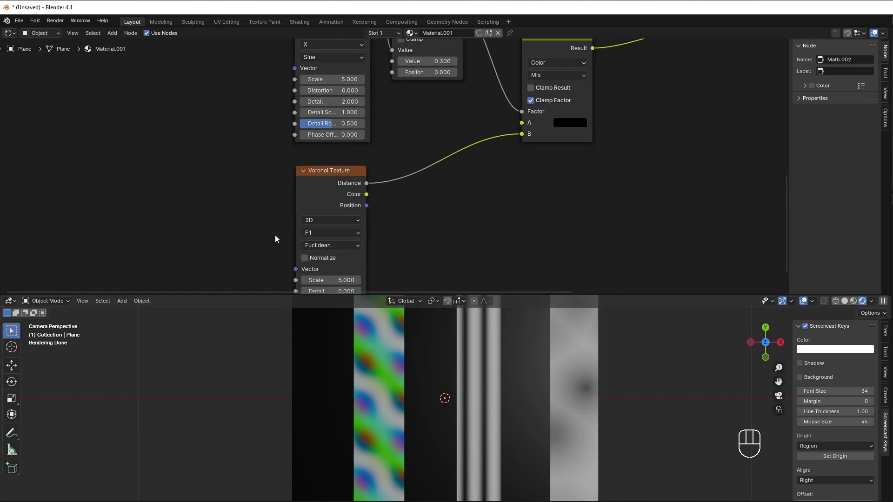
scroll(251, 216, "down", 2)
middle_click_drag(251, 214, 277, 107)
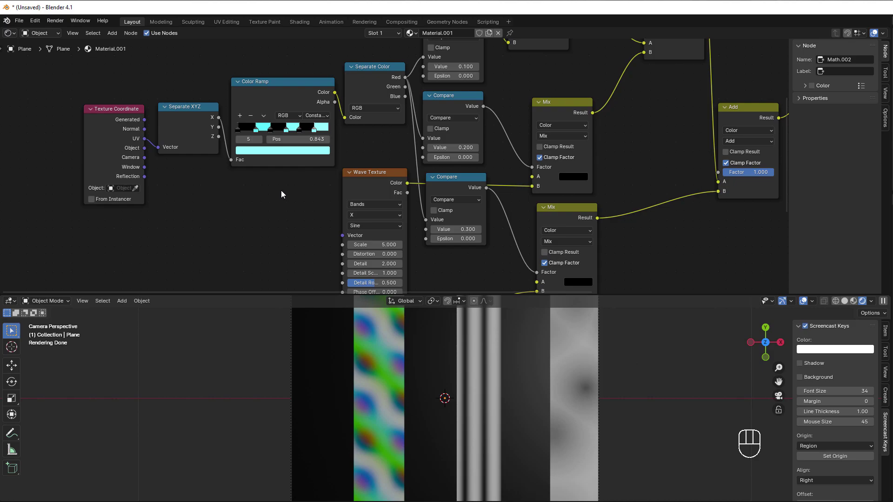
scroll(281, 188, "down", 1)
scroll(378, 367, "down", 4)
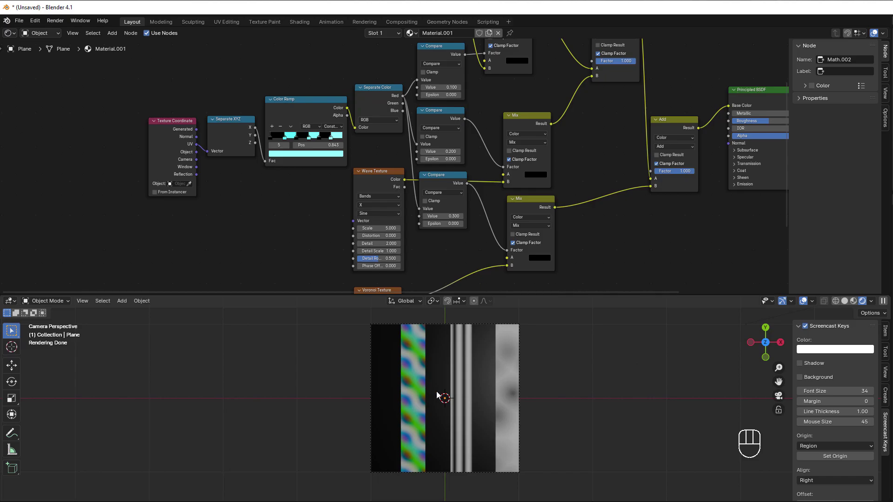
scroll(437, 395, "up", 2)
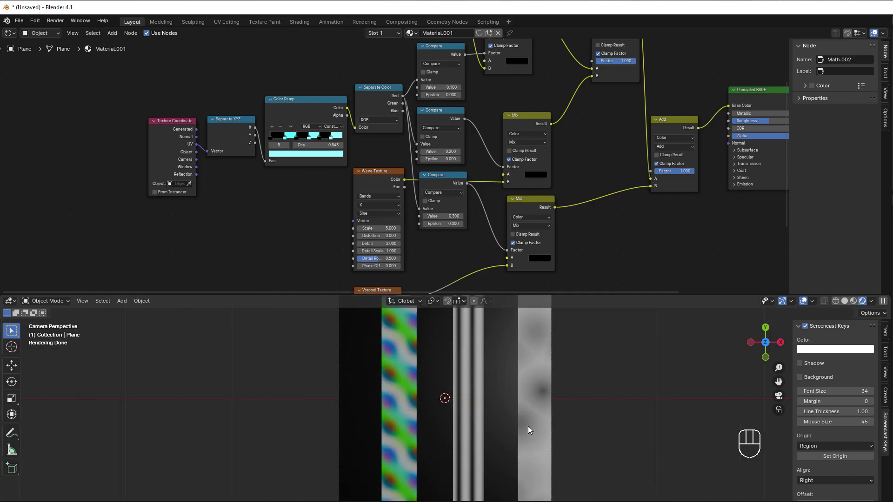
scroll(529, 428, "down", 2)
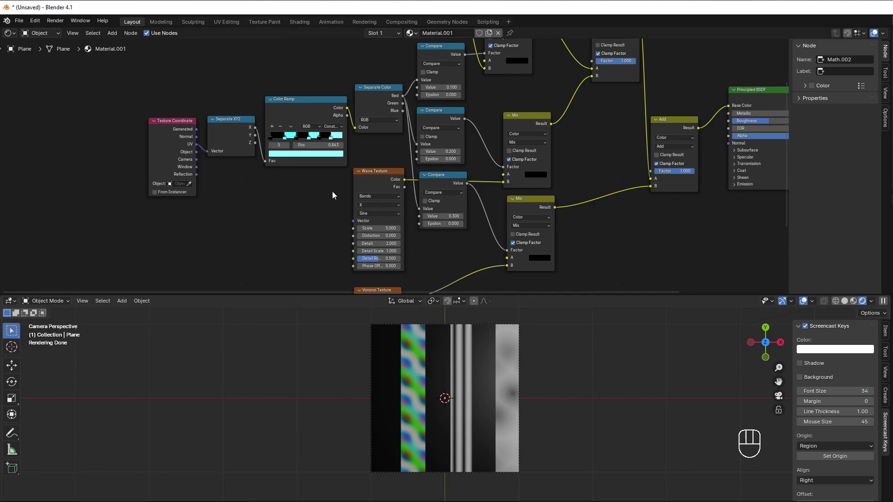
scroll(332, 191, "up", 4)
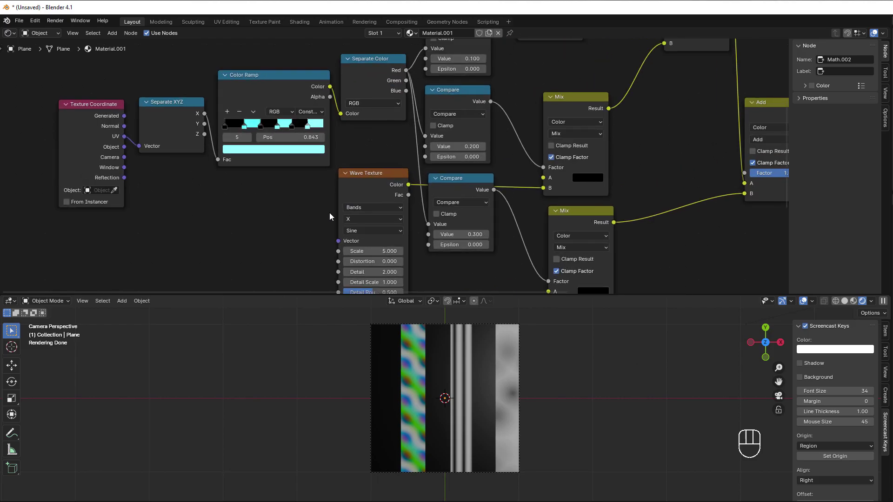
middle_click_drag(297, 233, 271, 79)
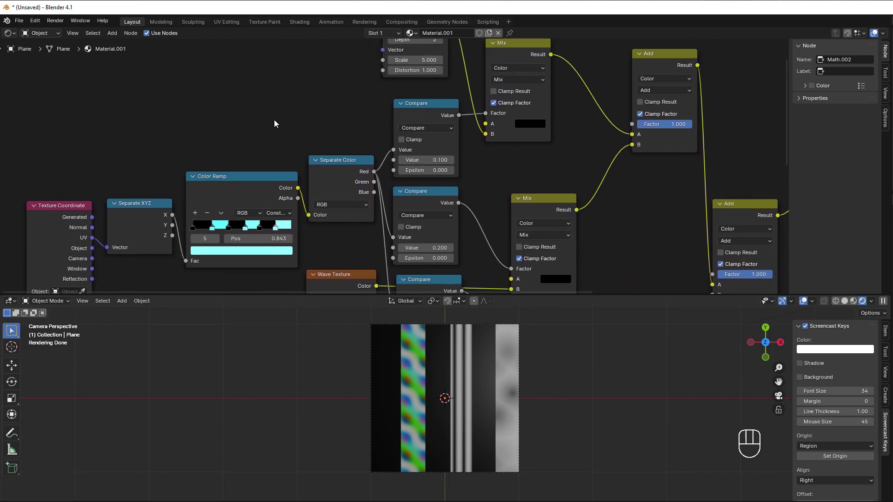